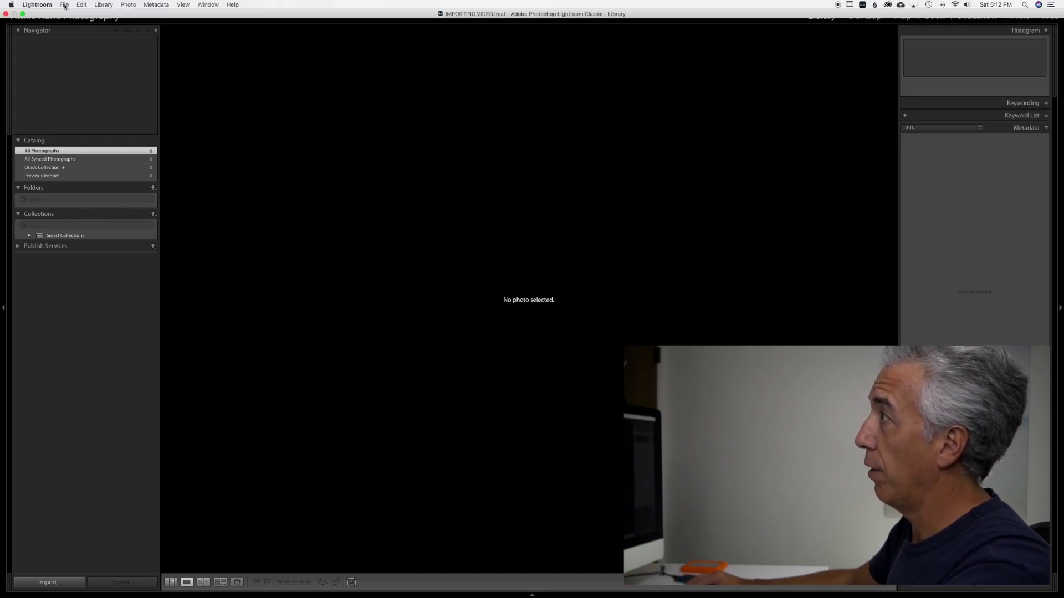
pyautogui.click(64, 5)
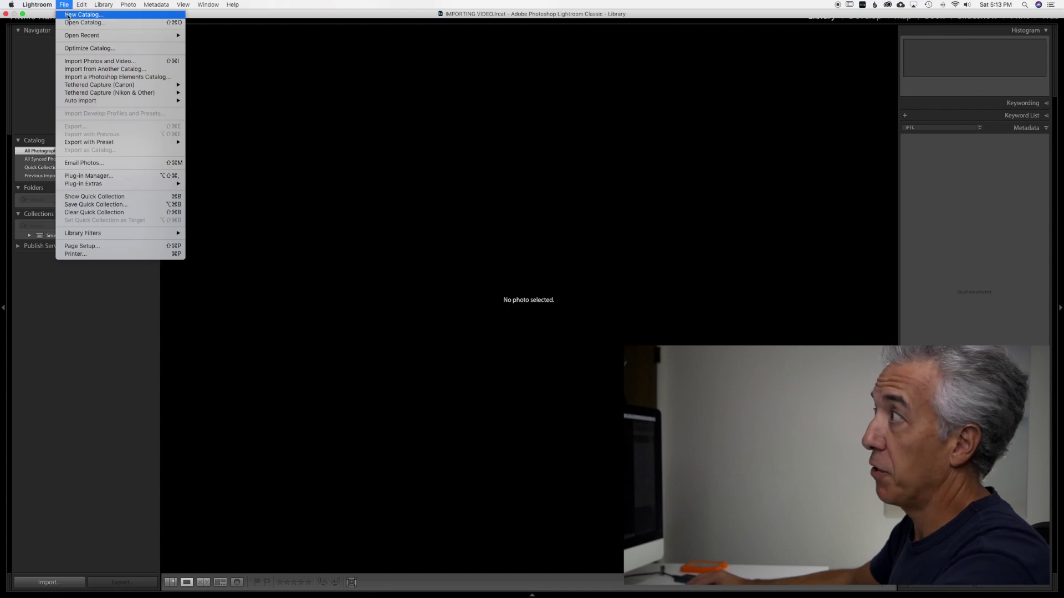
pyautogui.click(82, 14)
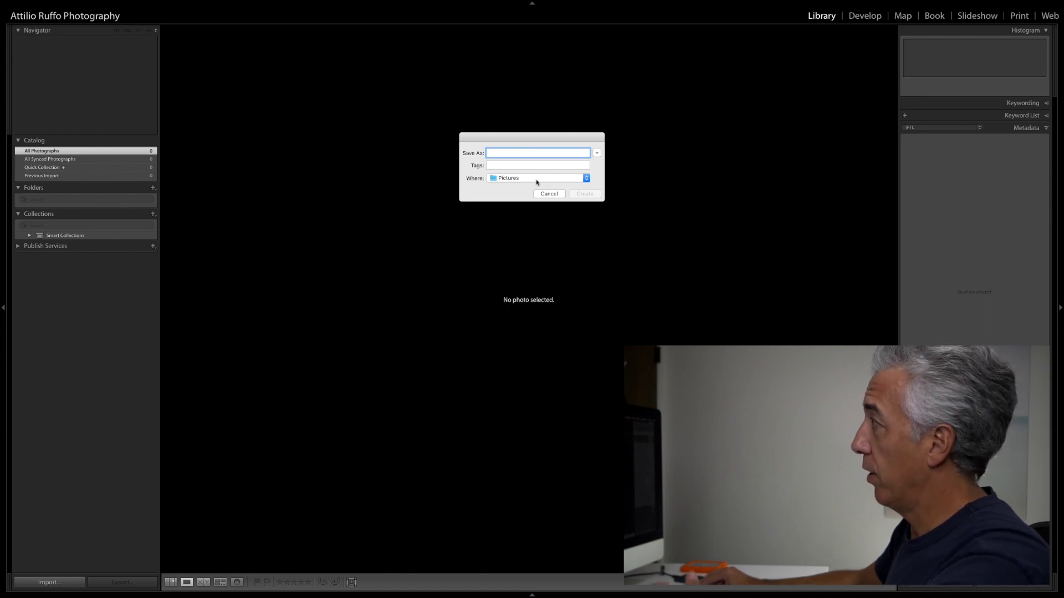
pyautogui.click(551, 194)
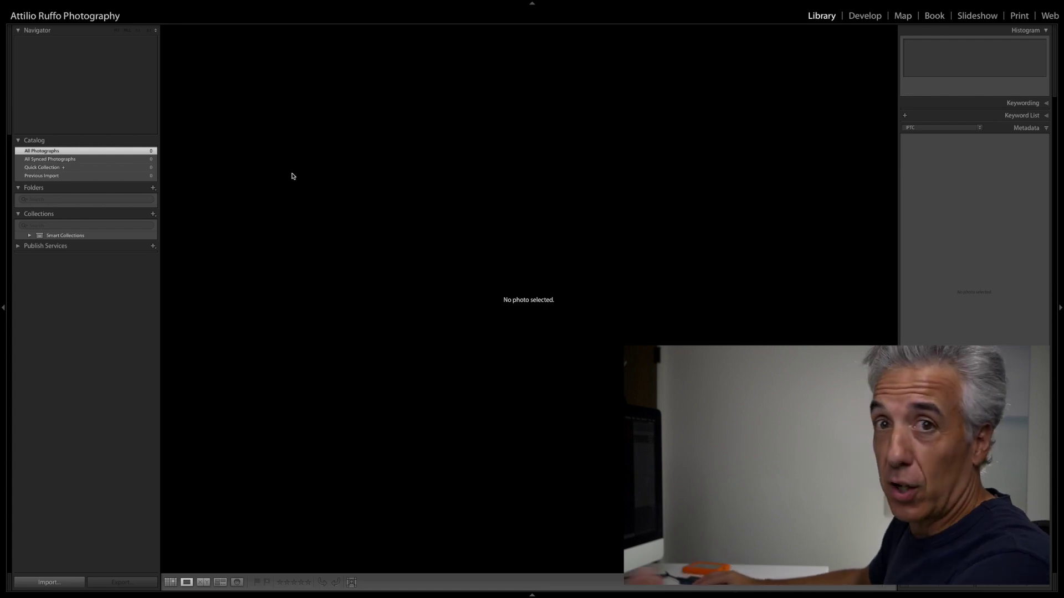
# Start an import using the foto subfolder of yosemite on the Atti T5 drive as source.
pyautogui.click(56, 583)
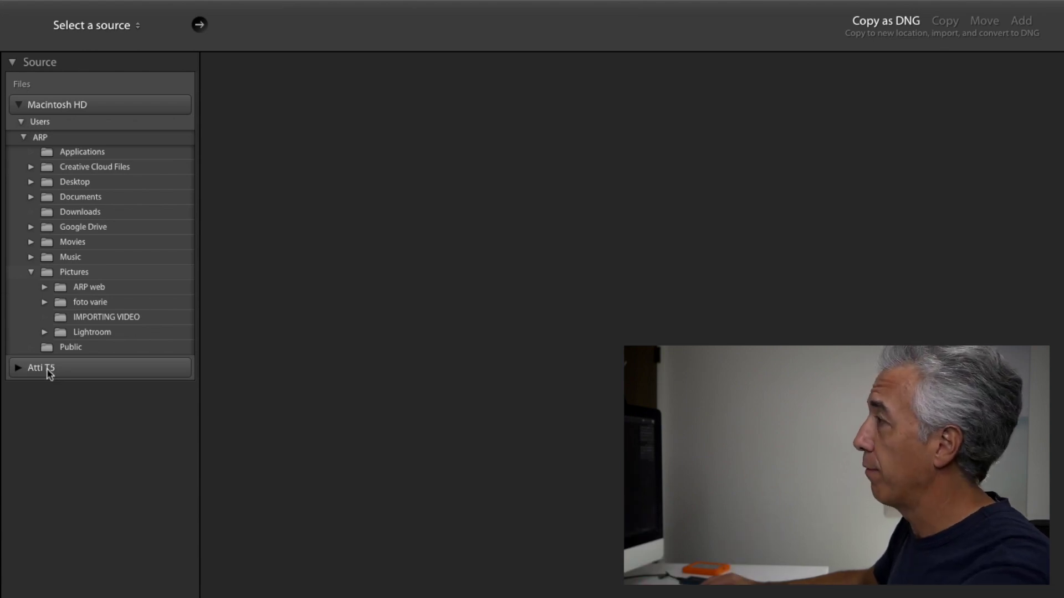
pyautogui.click(47, 371)
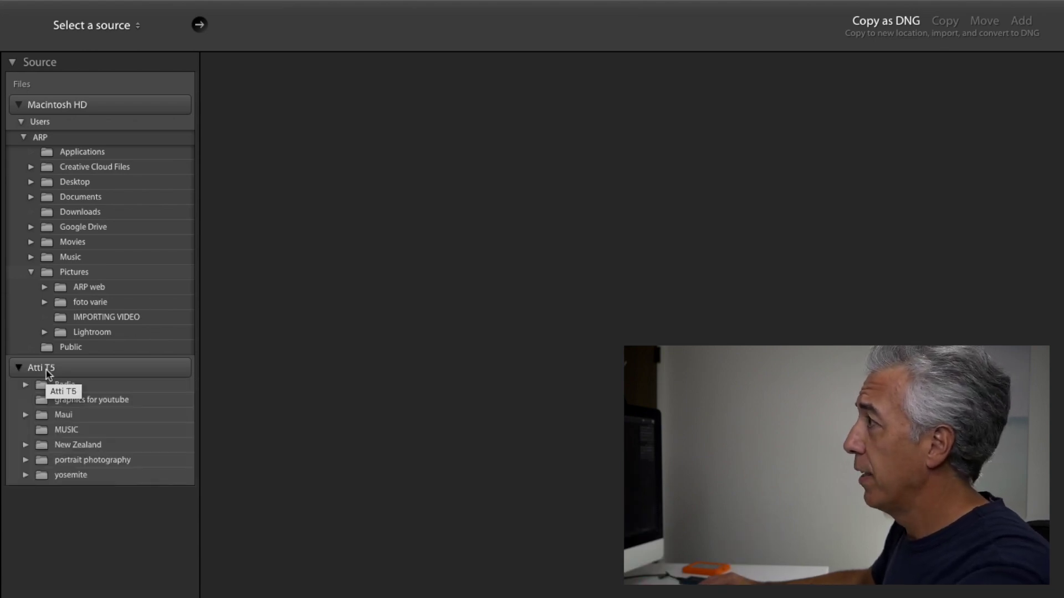
pyautogui.click(71, 475)
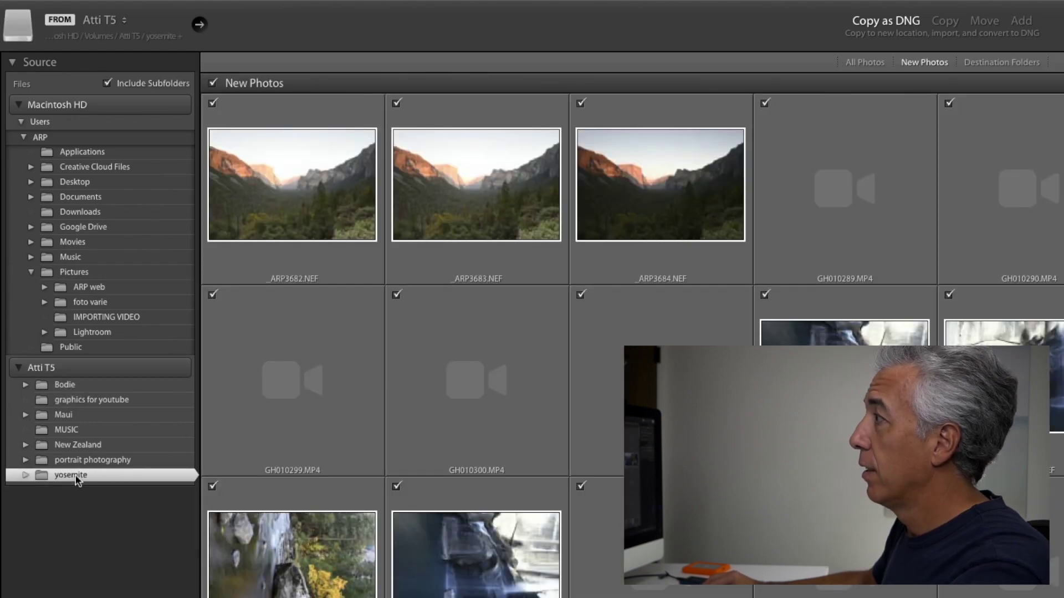
pyautogui.click(23, 479)
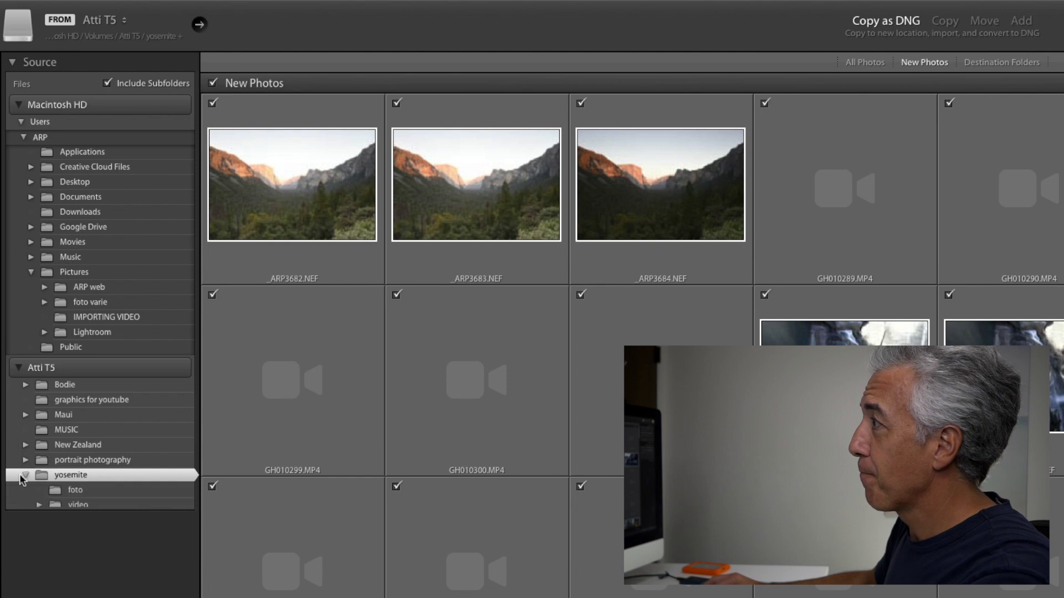
pyautogui.click(70, 492)
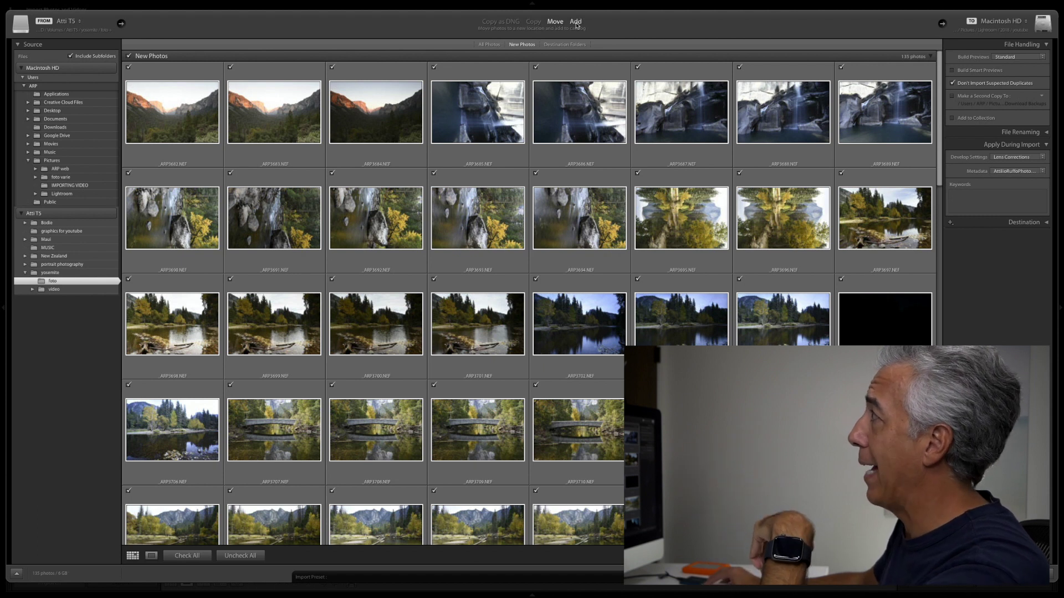
# Set the import method to Copy as DNG and show the destination settings.
pyautogui.click(503, 22)
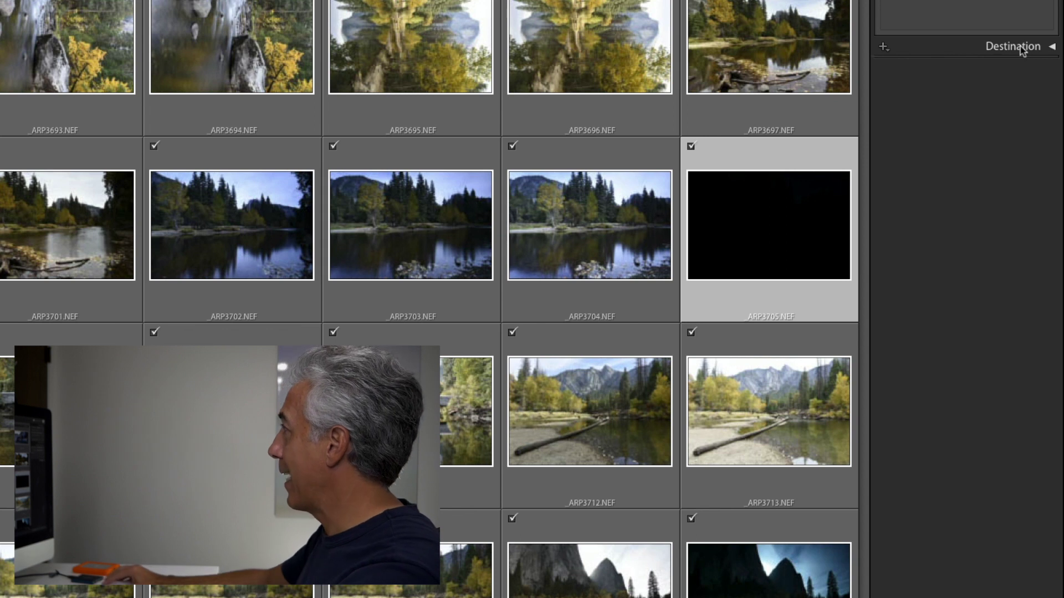
pyautogui.click(1022, 50)
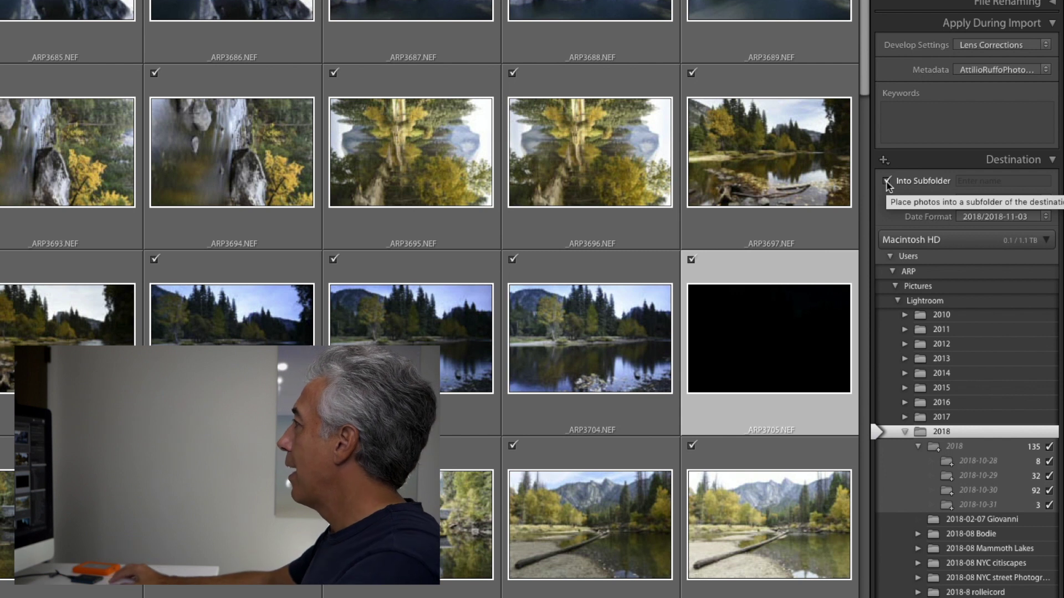
# Enable Into Subfolder so the photos go into a 2018-10 subfolder.
pyautogui.click(889, 181)
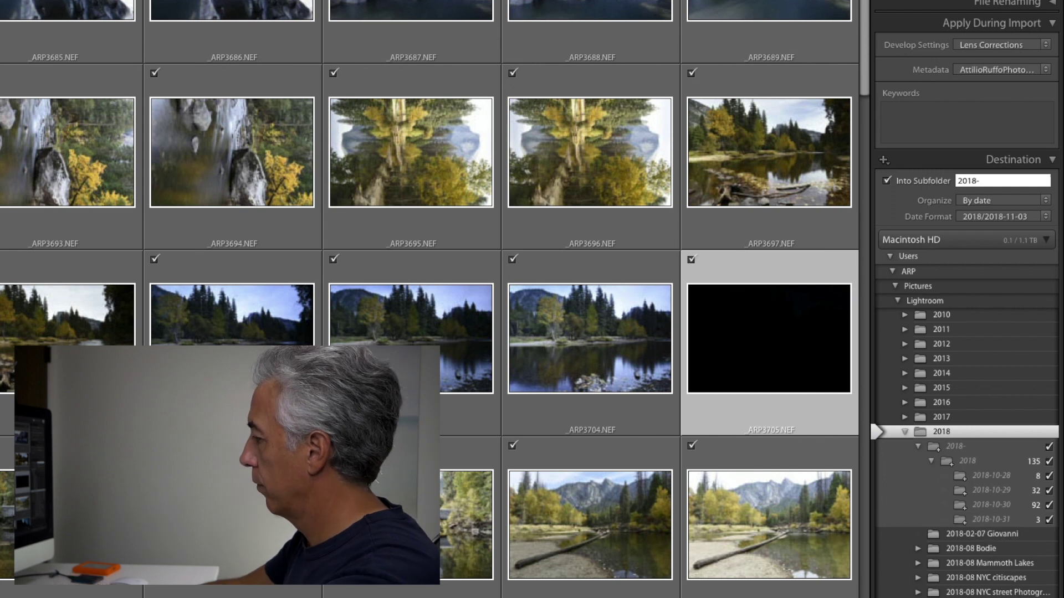
pyautogui.write('10')
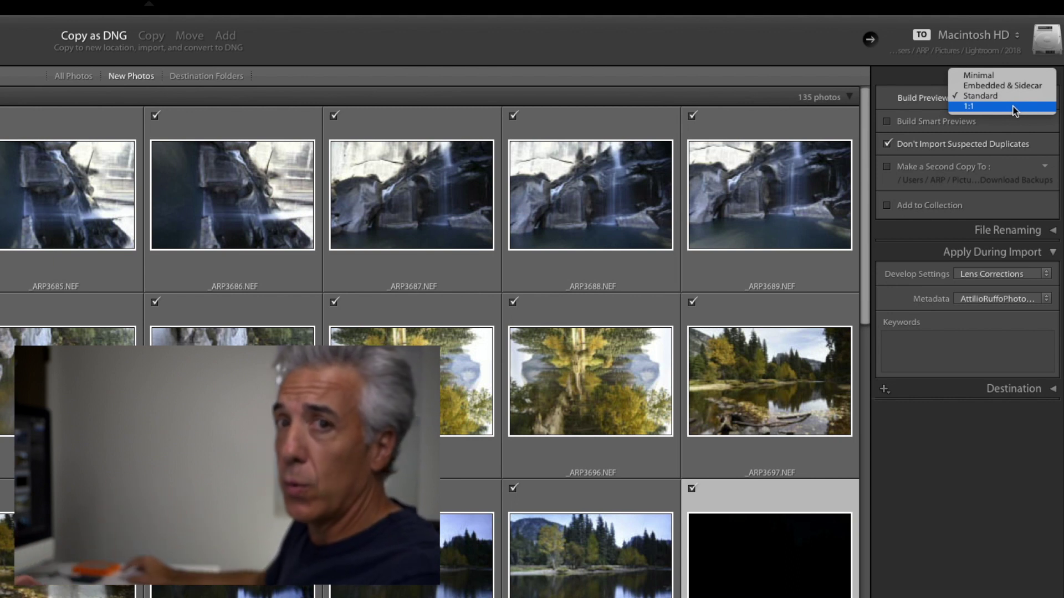
# Keep Standard-size previews, collapse File Handling, and show the File Renaming options.
pyautogui.click(1018, 96)
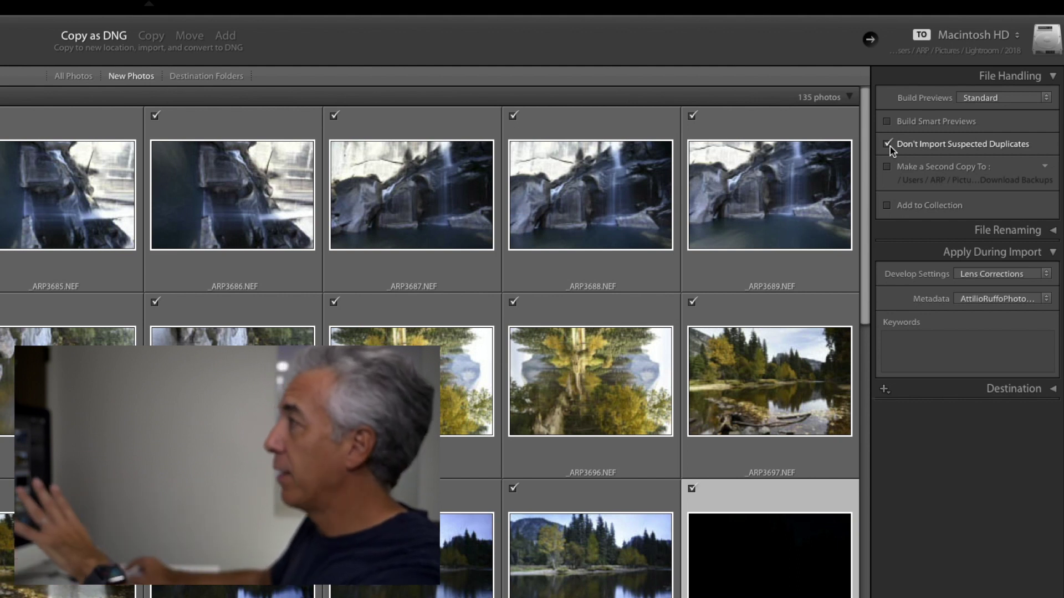
pyautogui.click(889, 122)
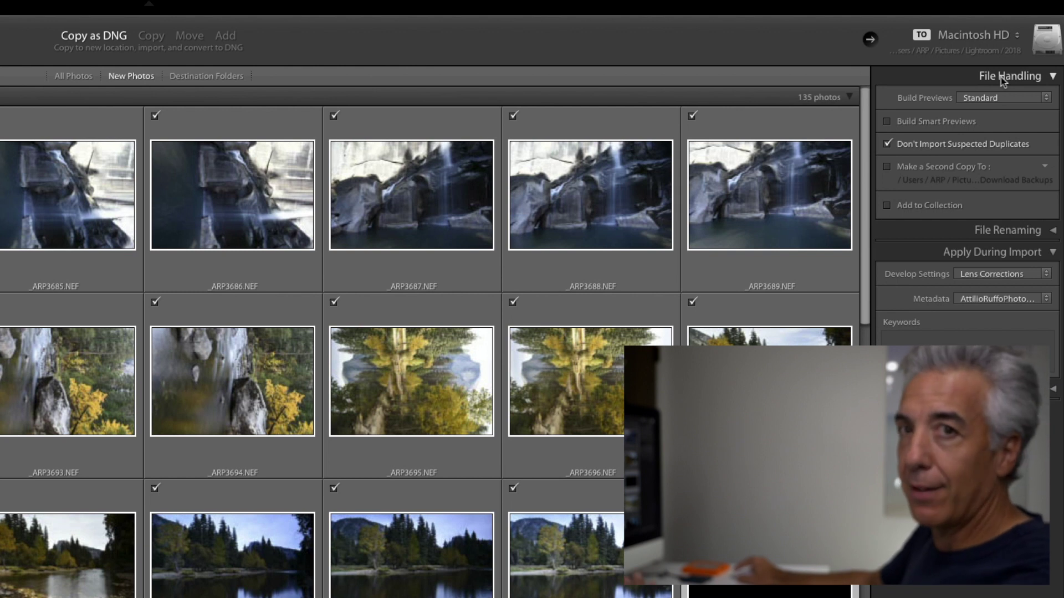
pyautogui.click(1001, 78)
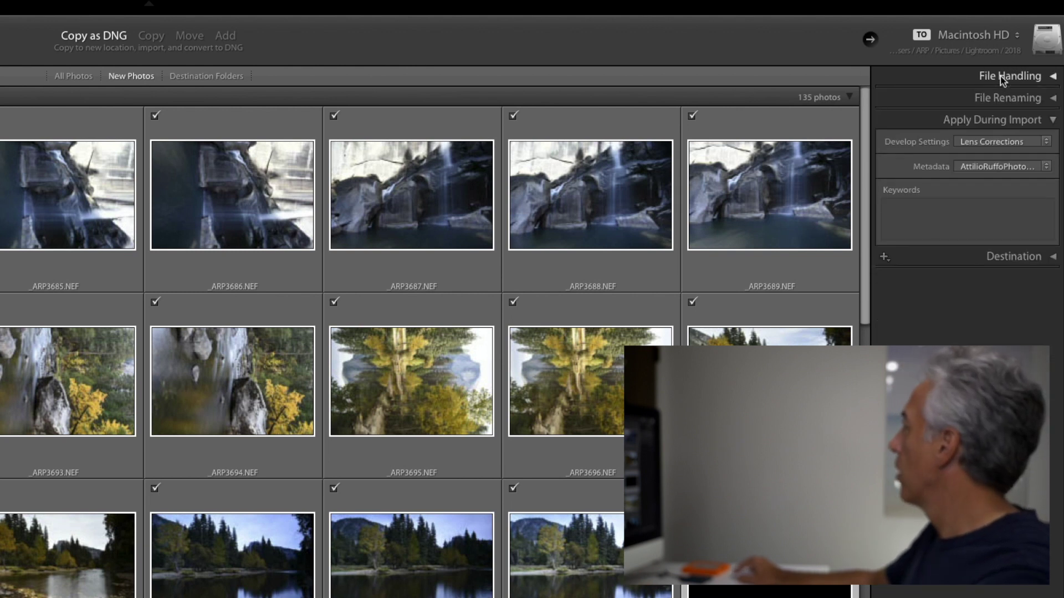
pyautogui.click(1009, 99)
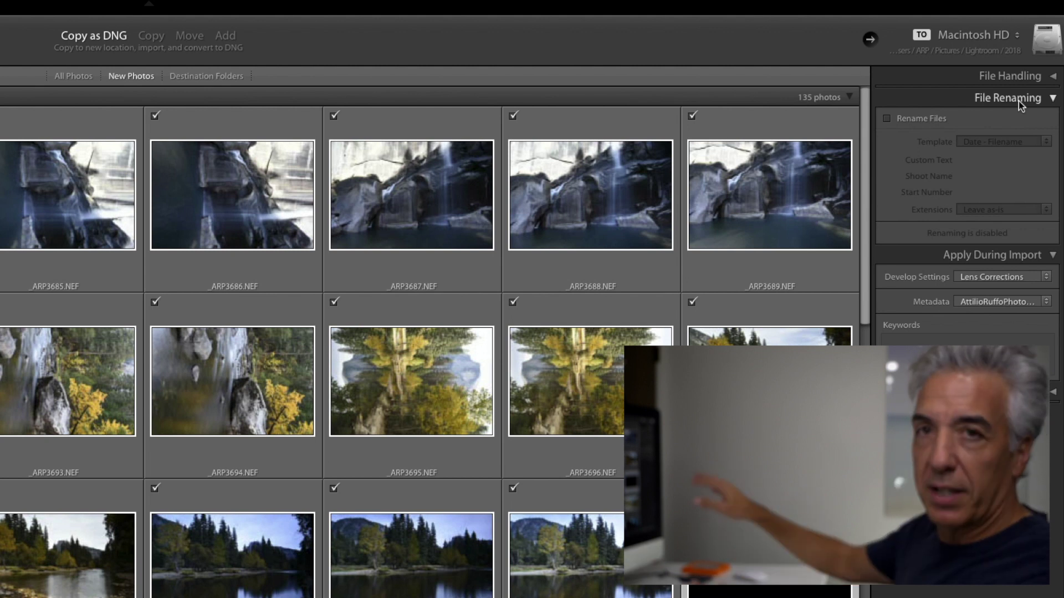
# Collapse the File Renaming panel to reveal the Apply During Import settings.
pyautogui.click(1019, 100)
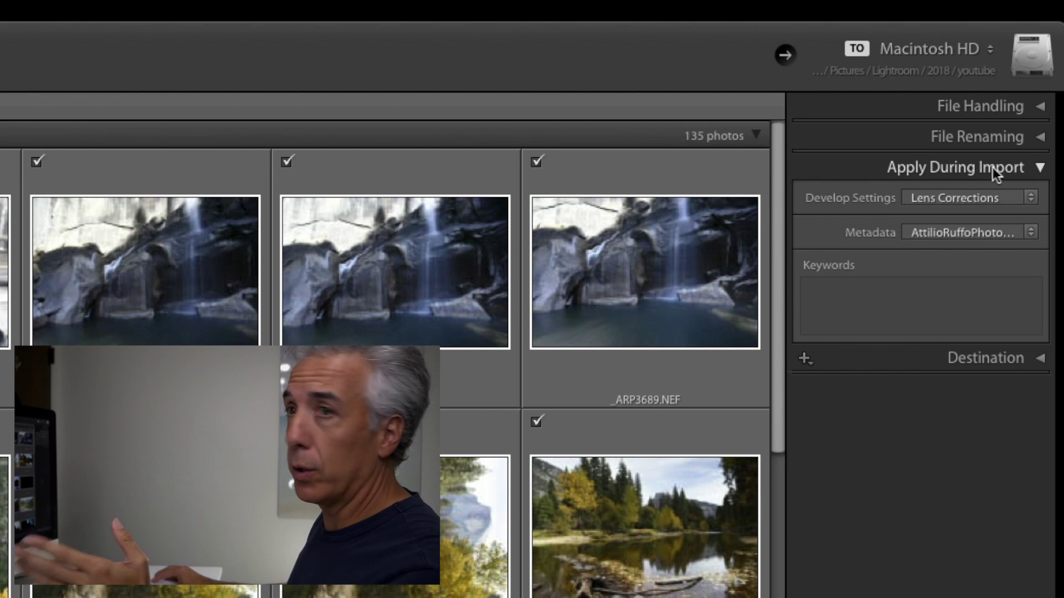
# Apply Lens Corrections develop settings and the saved copyright metadata preset during import.
pyautogui.click(968, 202)
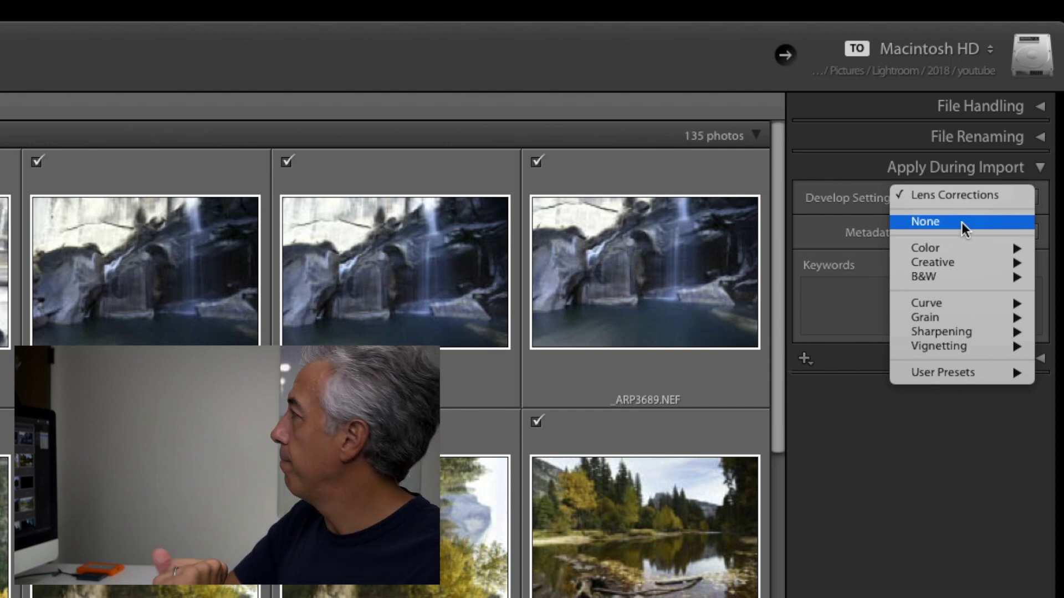
pyautogui.click(935, 198)
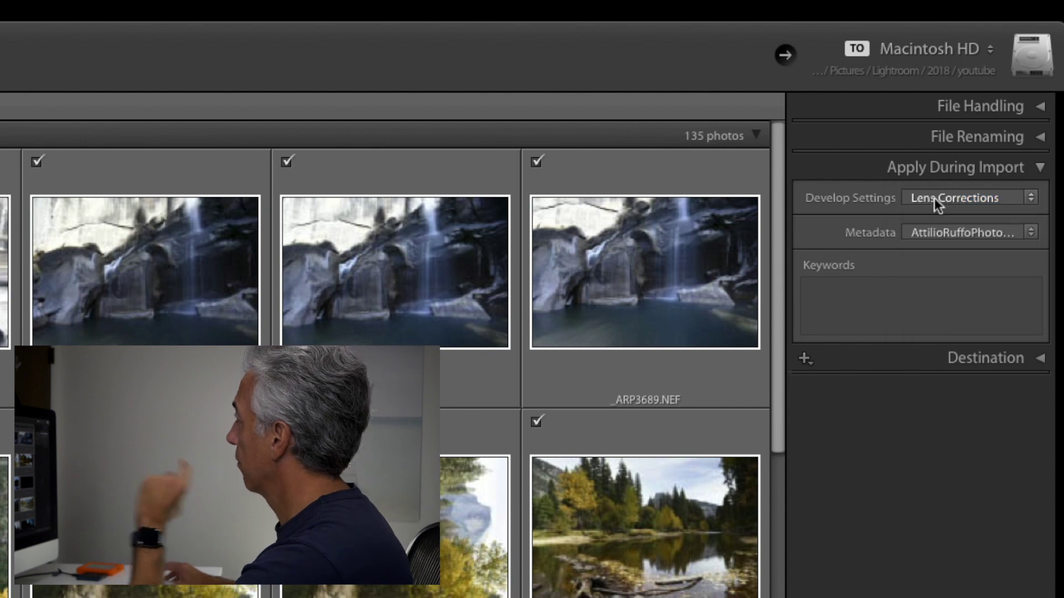
pyautogui.click(972, 233)
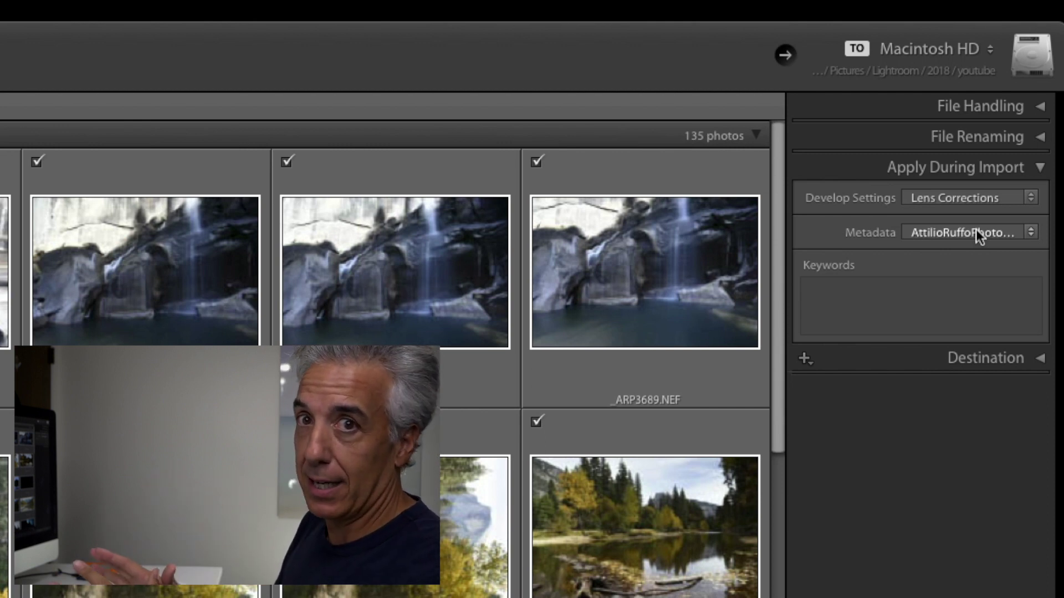
pyautogui.click(975, 230)
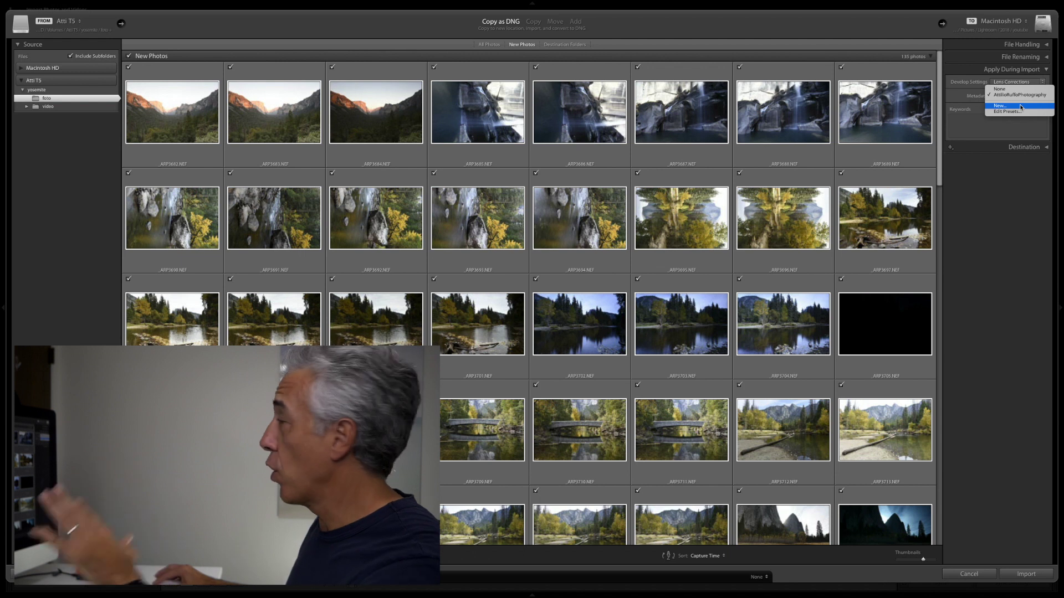
pyautogui.click(1021, 107)
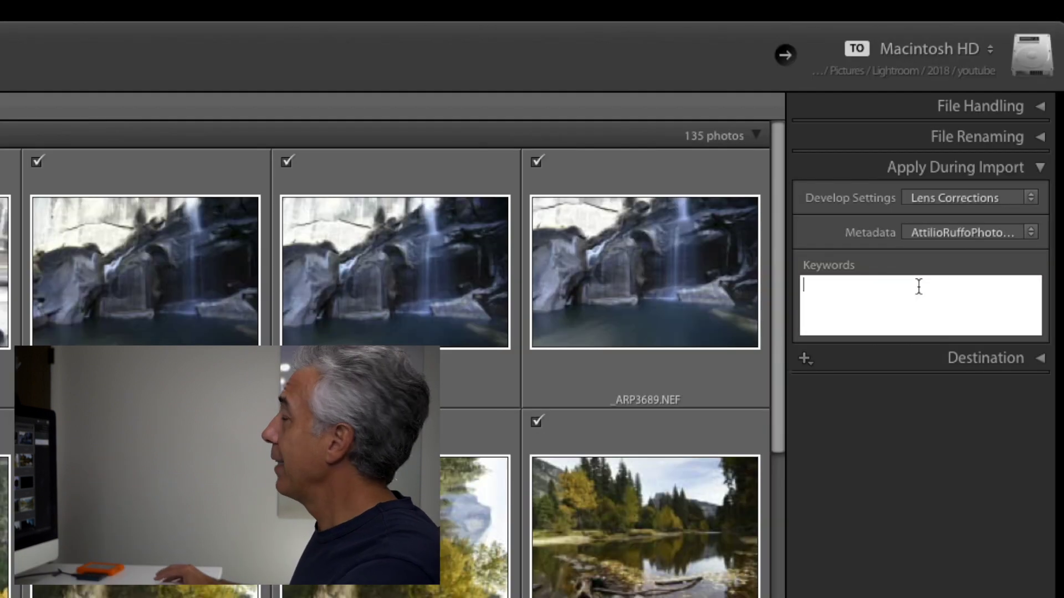
# Enter the import keywords 'Yosemite, California, Fall, Nature,'.
pyautogui.click(918, 286)
pyautogui.write('Yosemite, California, Fall, Nature,')
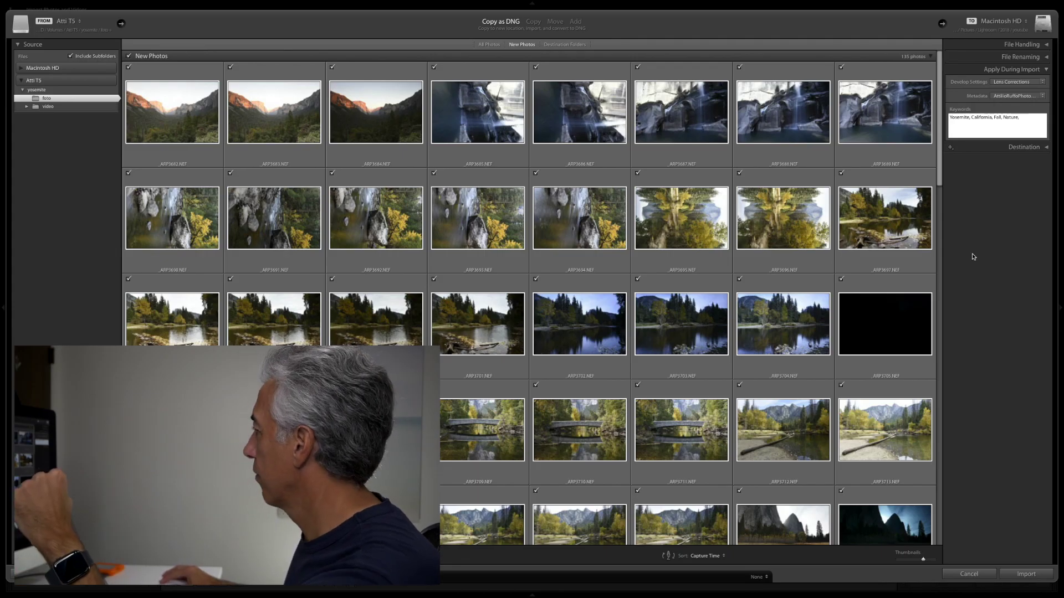
# Run the import, select a riverside photo, collapse Metadata, and switch to the Map module.
pyautogui.click(1029, 575)
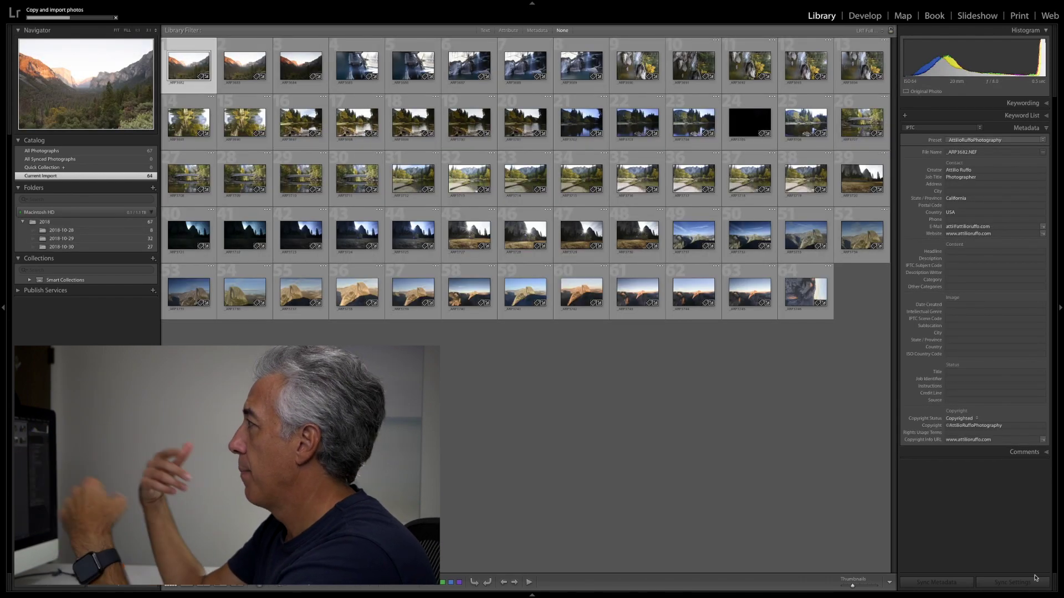
pyautogui.click(749, 123)
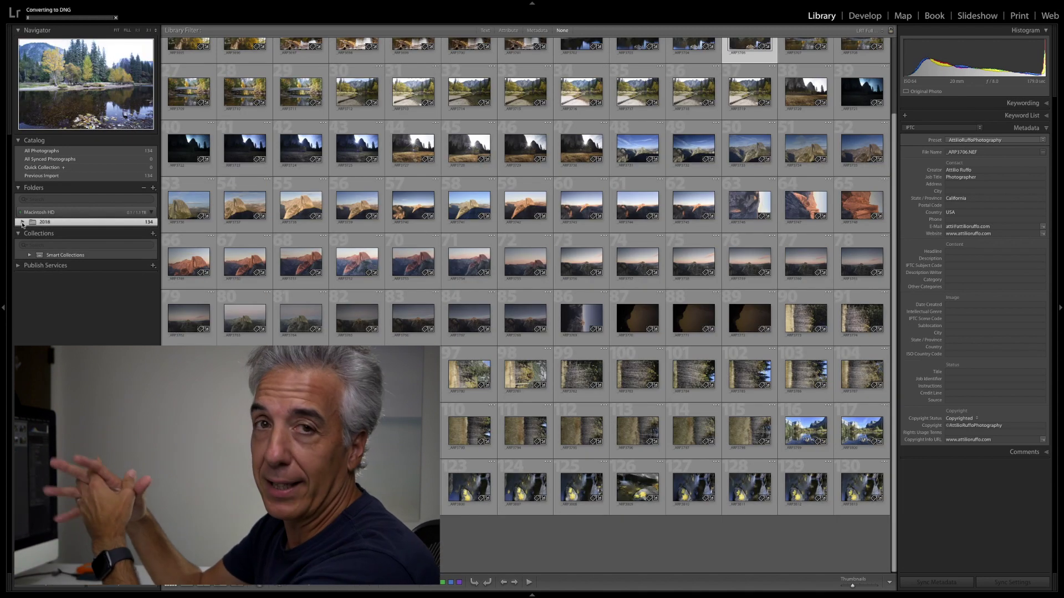
pyautogui.click(1027, 128)
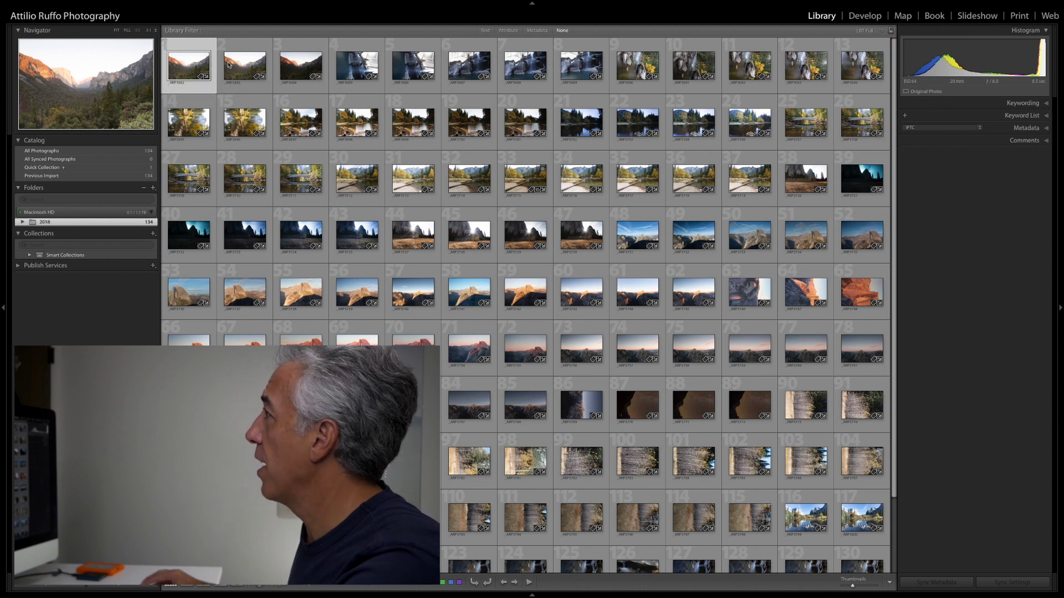
pyautogui.scroll(-2, 400, 184)
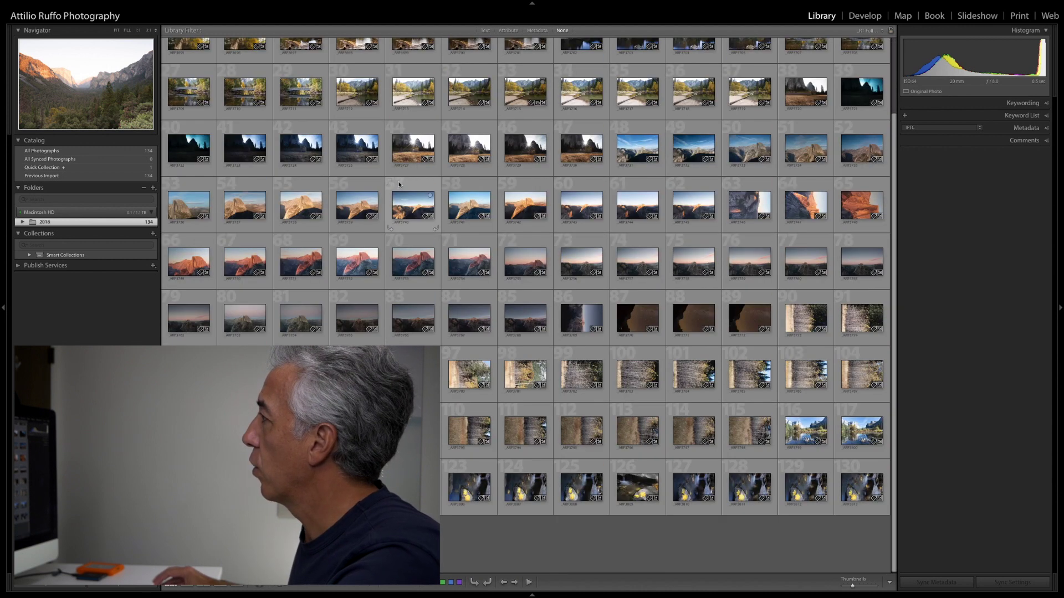
pyautogui.scroll(3, 399, 184)
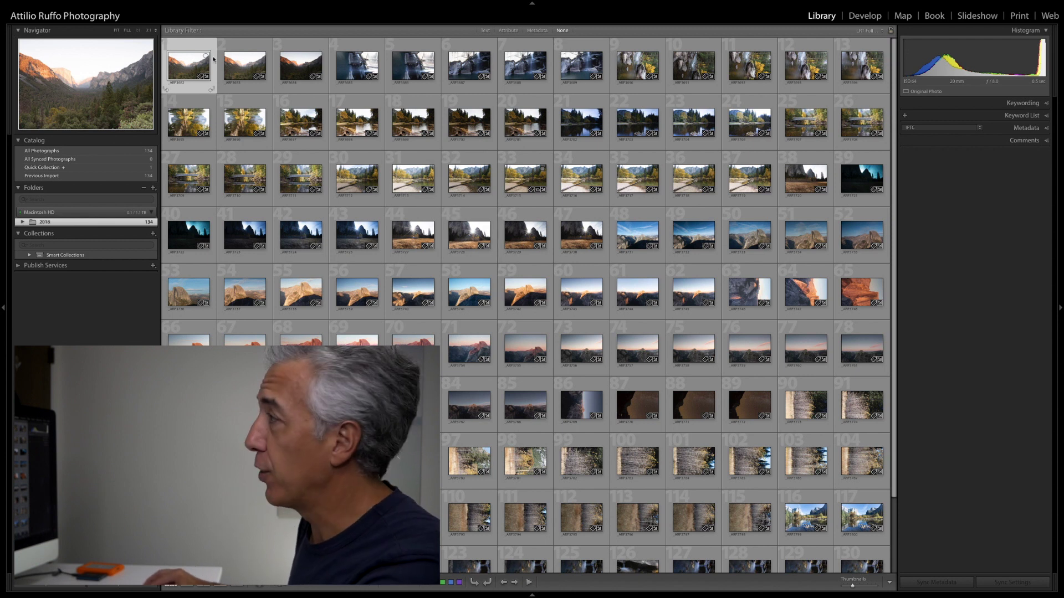
pyautogui.click(903, 18)
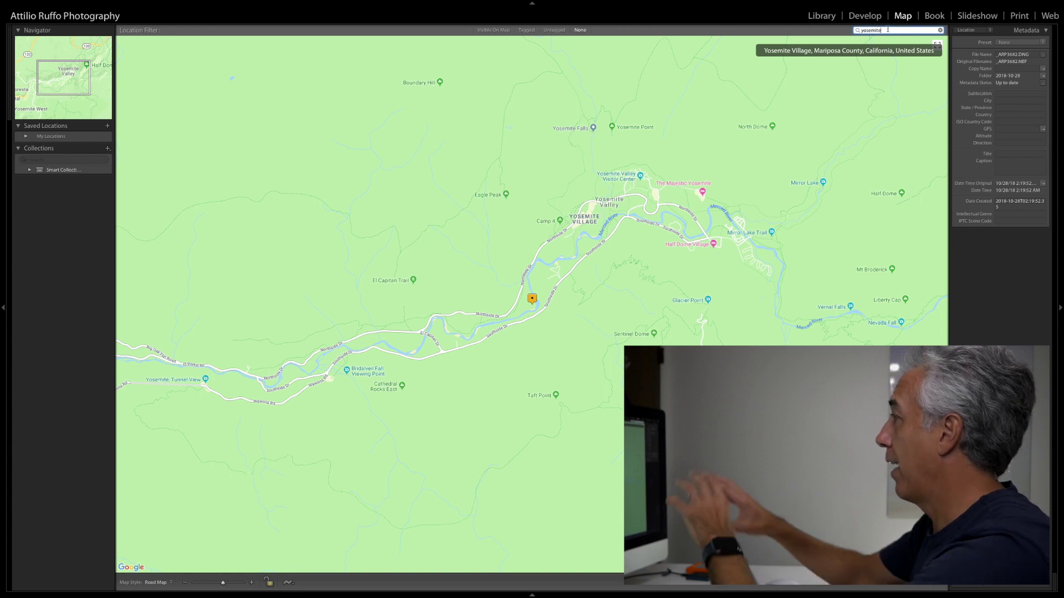
# Pin the first three sunrise photos at the 'tunnel view' map location and preview them.
pyautogui.press('F6')
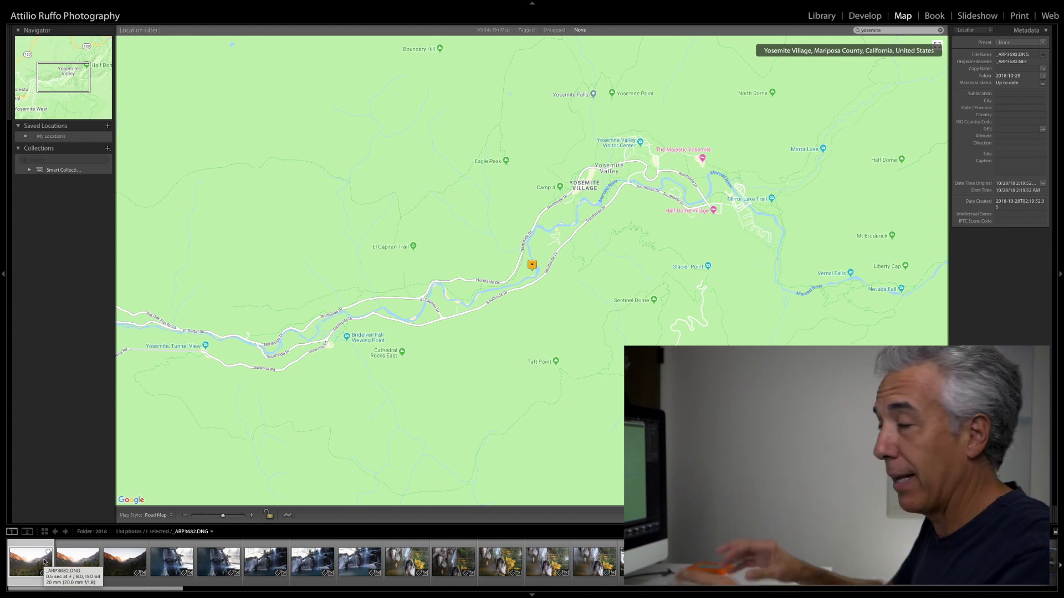
pyautogui.keyDown('shift'); pyautogui.click(126, 566); pyautogui.keyUp('shift')
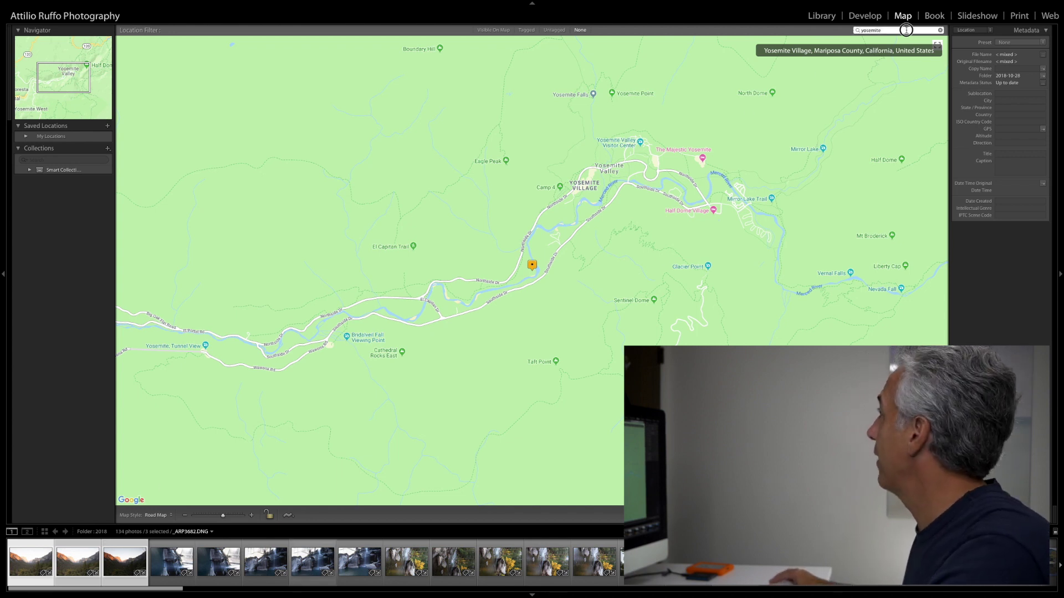
pyautogui.write('tunnel view')
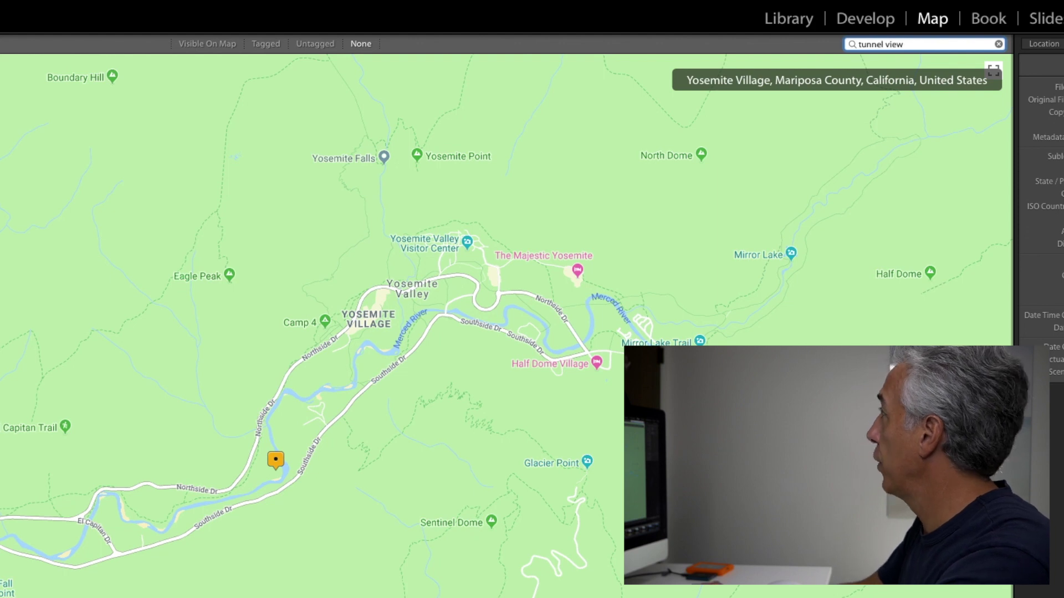
pyautogui.press('Return')
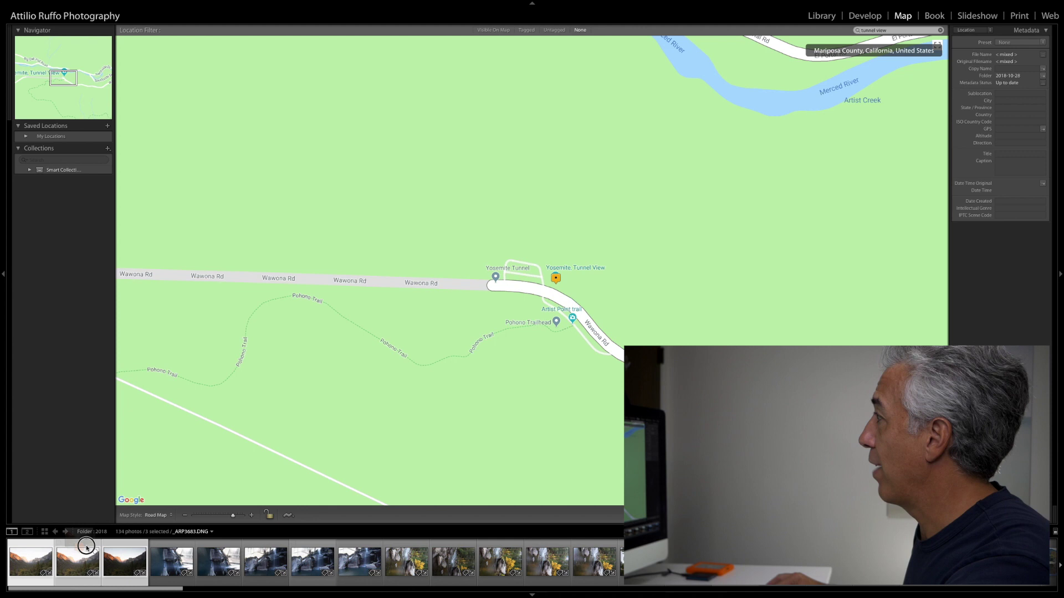
pyautogui.moveTo(582, 214)
pyautogui.mouseDown()
pyautogui.moveTo(541, 277)
pyautogui.moveTo(539, 264)
pyautogui.mouseUp()
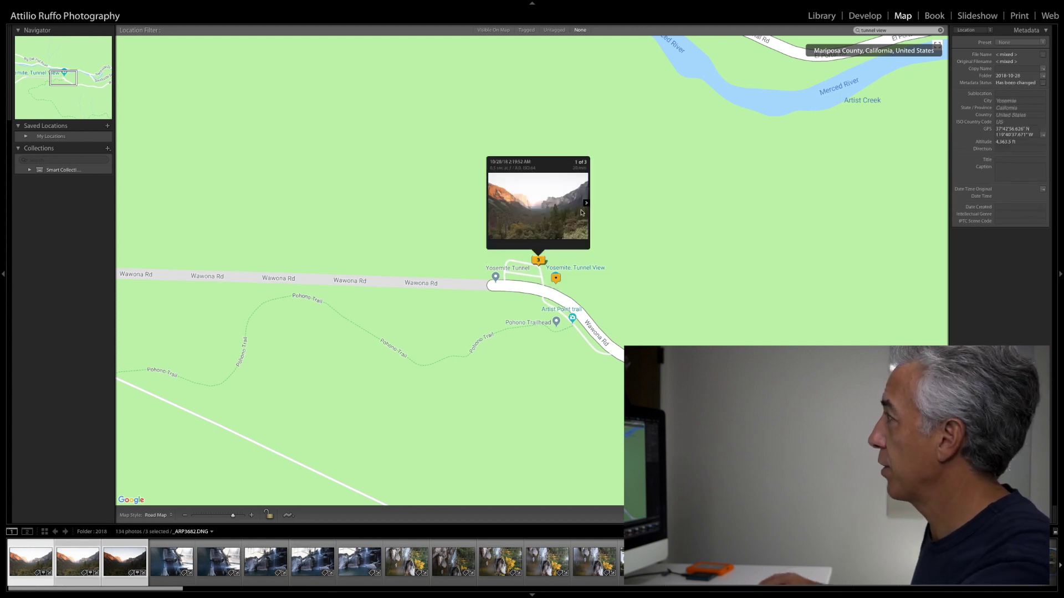
pyautogui.click(586, 205)
pyautogui.click(585, 205)
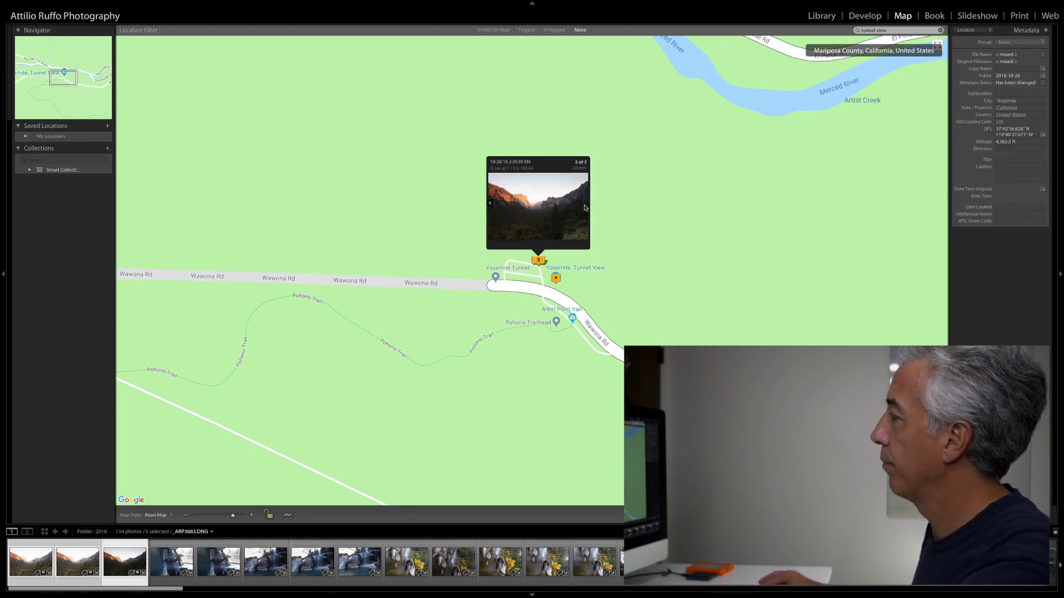
pyautogui.press('g')
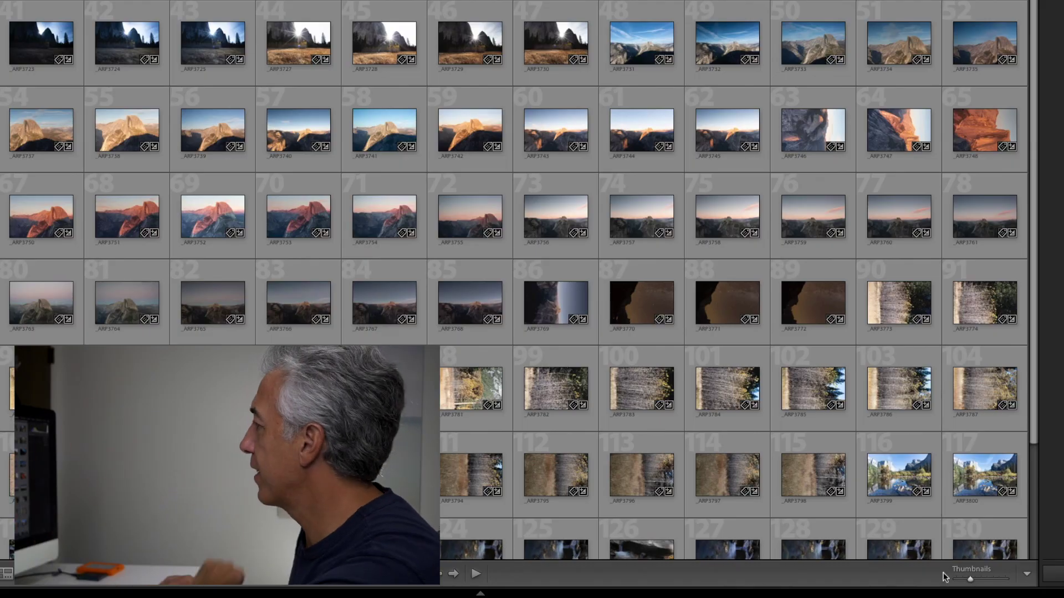
# Enlarge the grid thumbnails, rotate photo 5 to portrait, and rate river photo 6 three stars.
pyautogui.moveTo(971, 579); pyautogui.dragTo(986, 586)
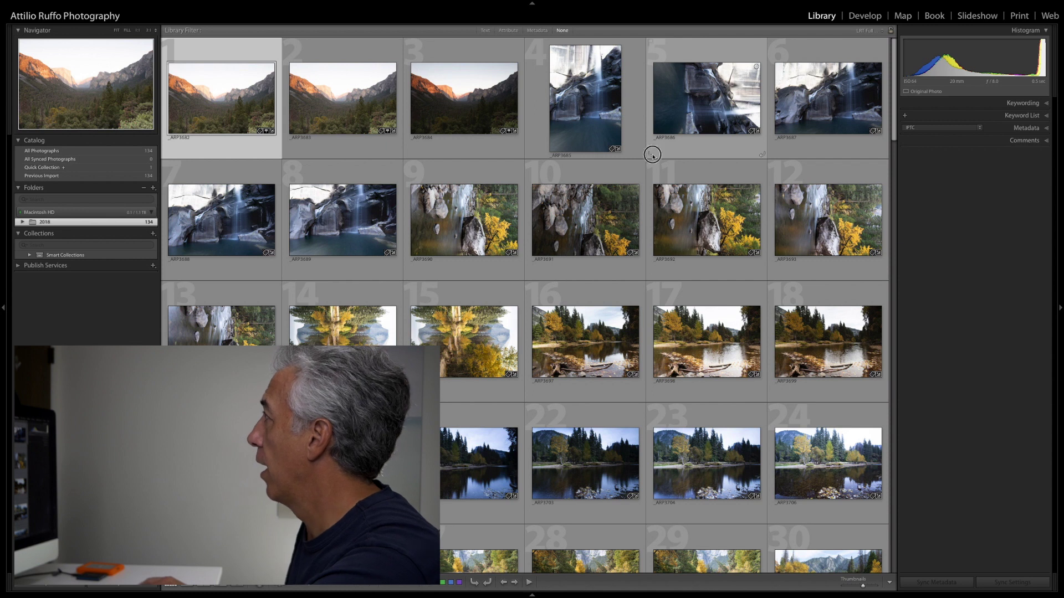
pyautogui.click(657, 156)
pyautogui.click(776, 155)
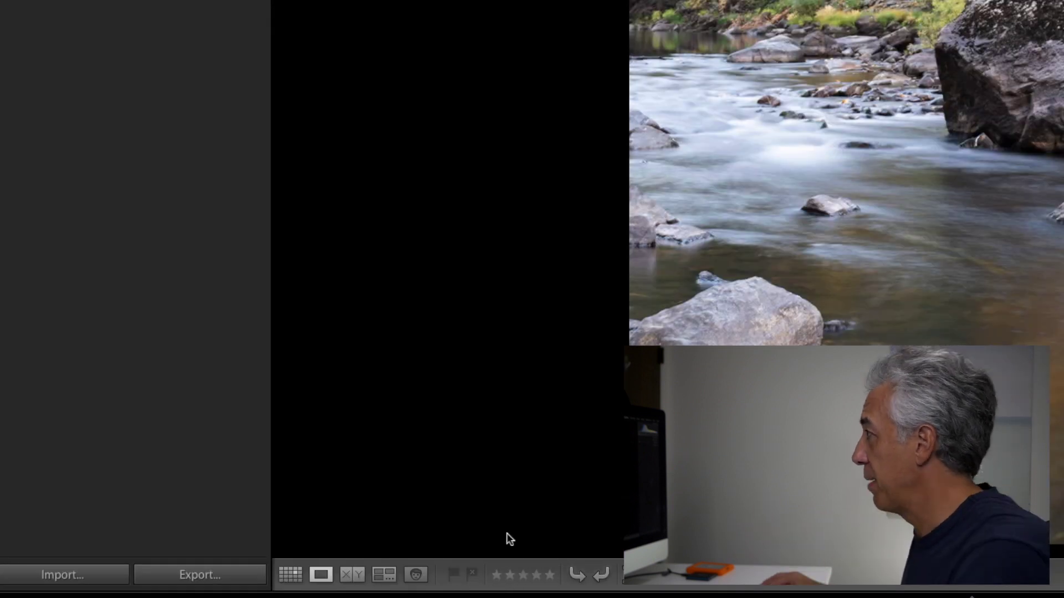
pyautogui.click(524, 576)
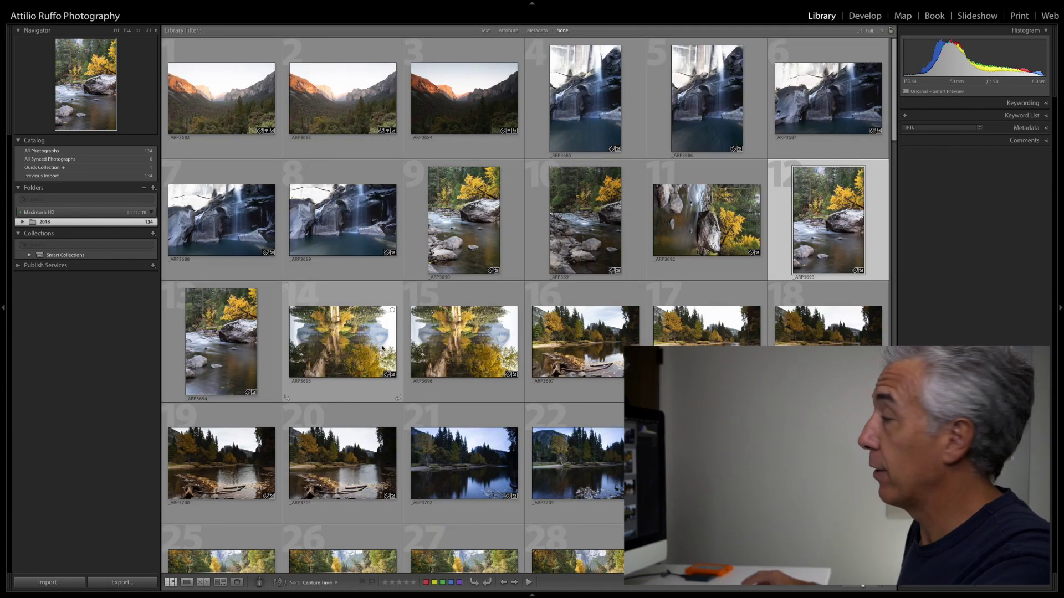
pyautogui.scroll(-2, 380, 333)
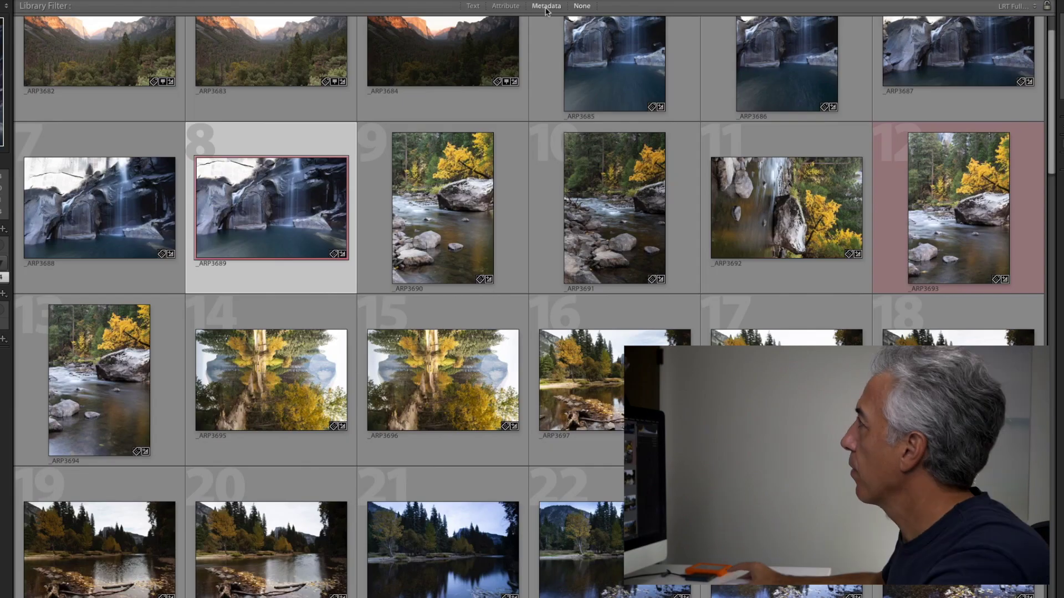
pyautogui.press('\\')
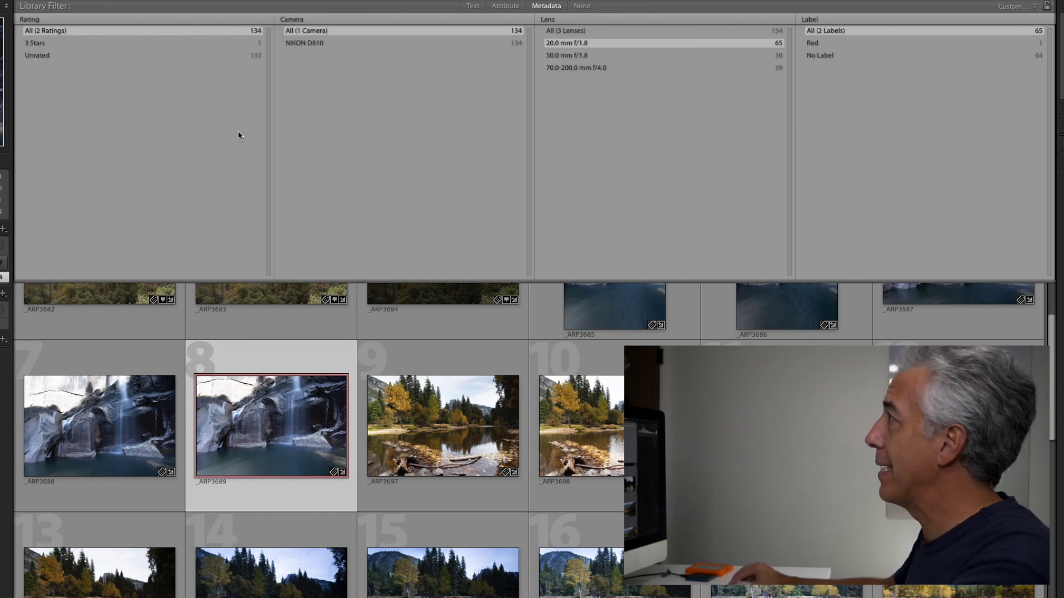
pyautogui.click(35, 19)
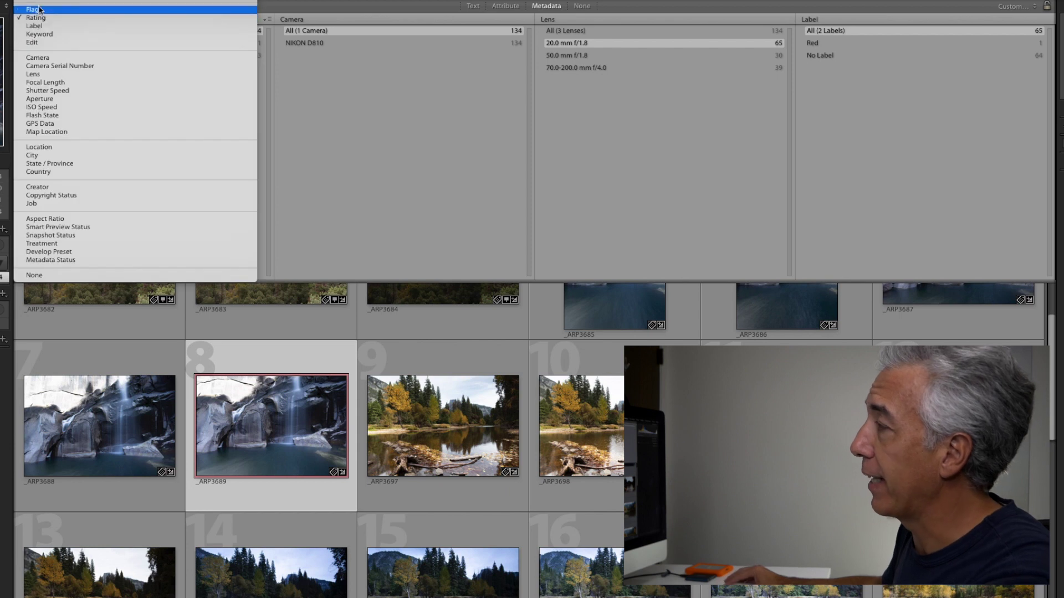
pyautogui.click(47, 18)
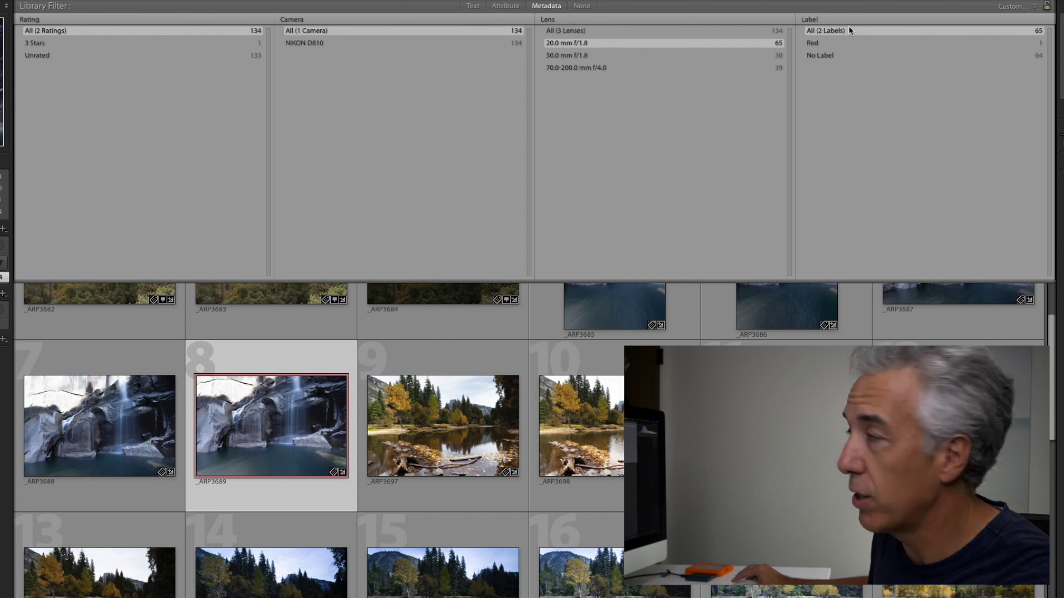
pyautogui.click(566, 30)
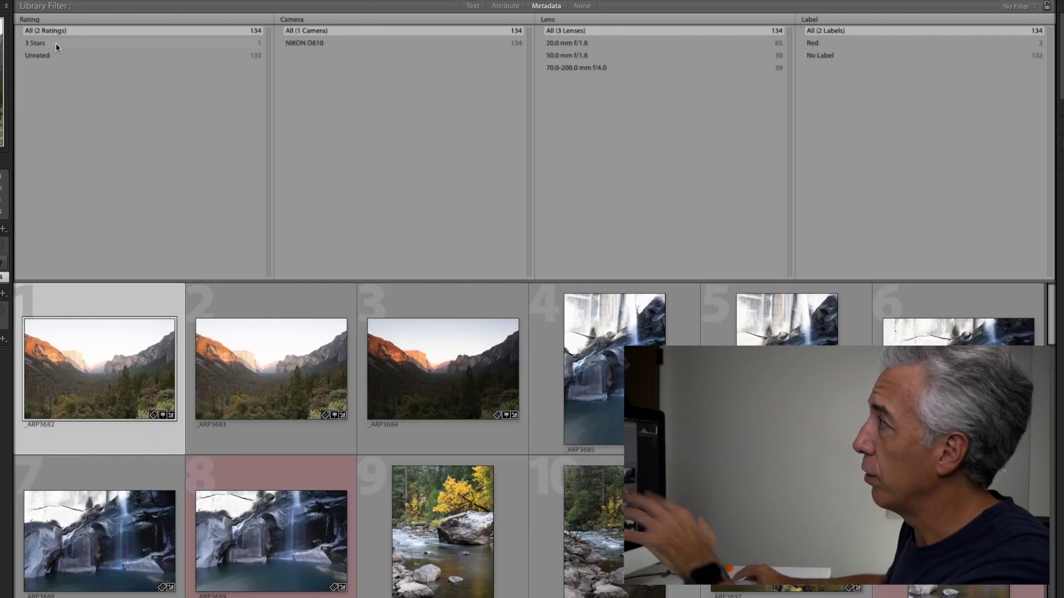
pyautogui.click(56, 43)
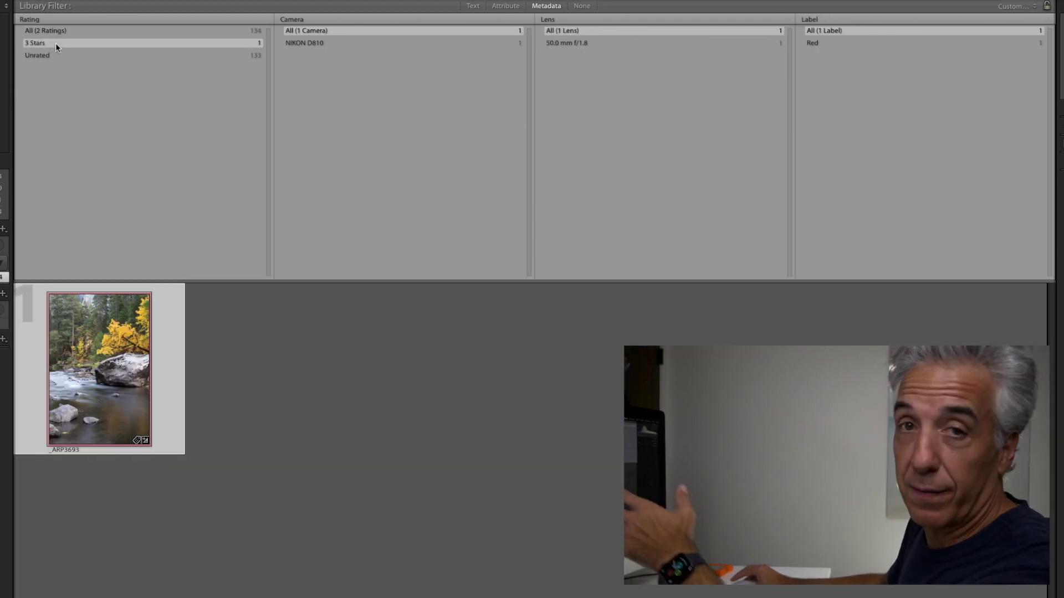
pyautogui.click(97, 21)
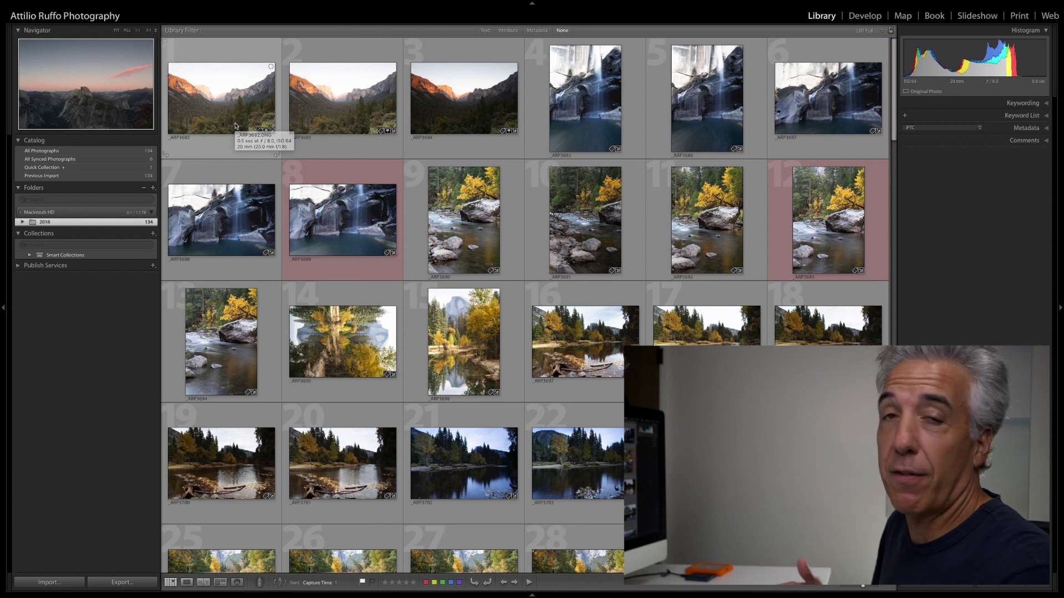
# Flag the first Yosemite Valley photo as rejected in both Grid and Loupe views.
pyautogui.click(235, 124)
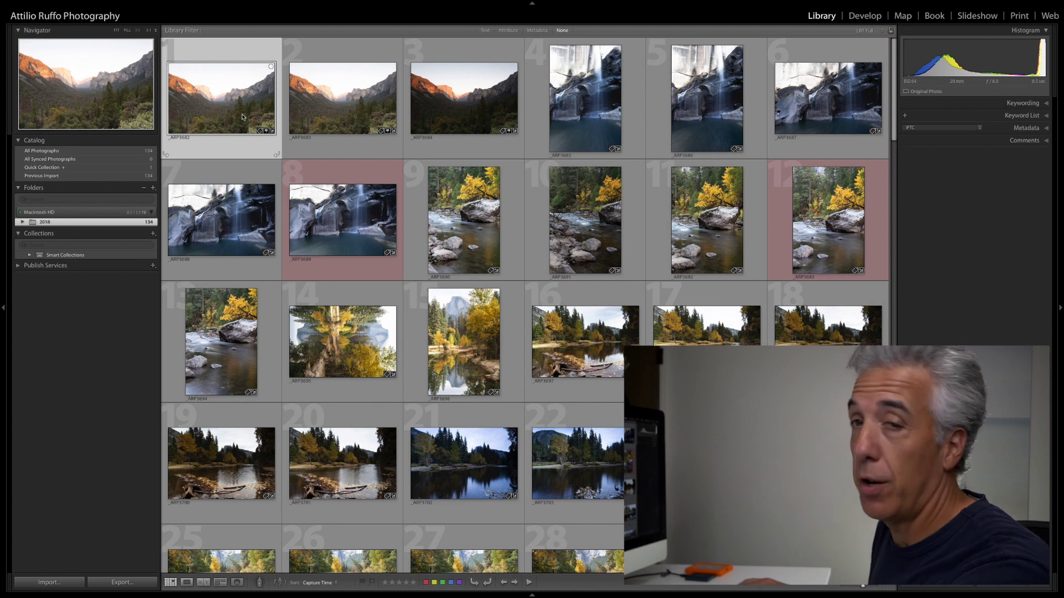
pyautogui.press('x')
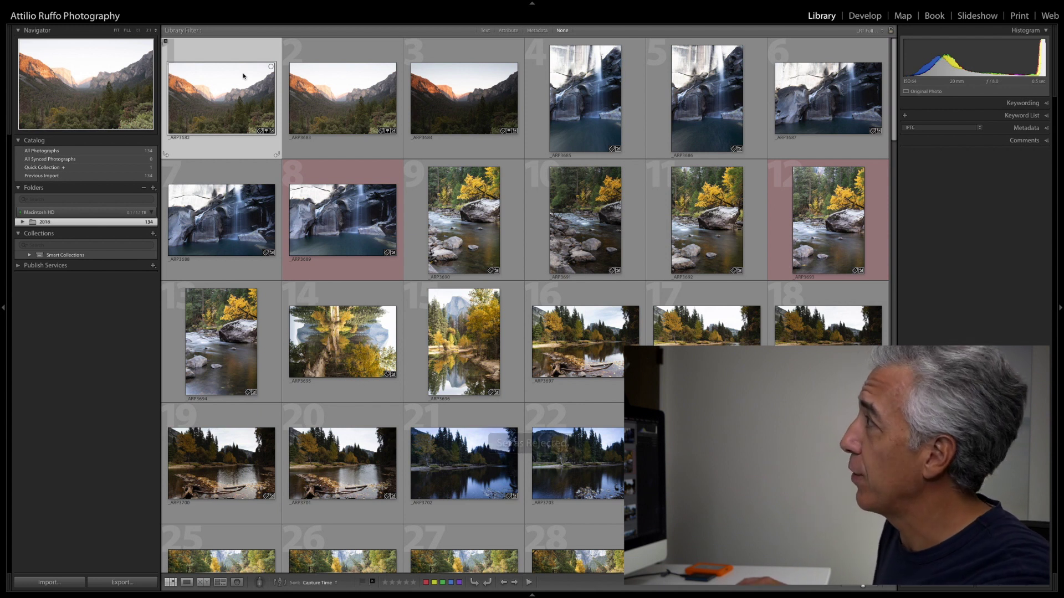
pyautogui.press('e')
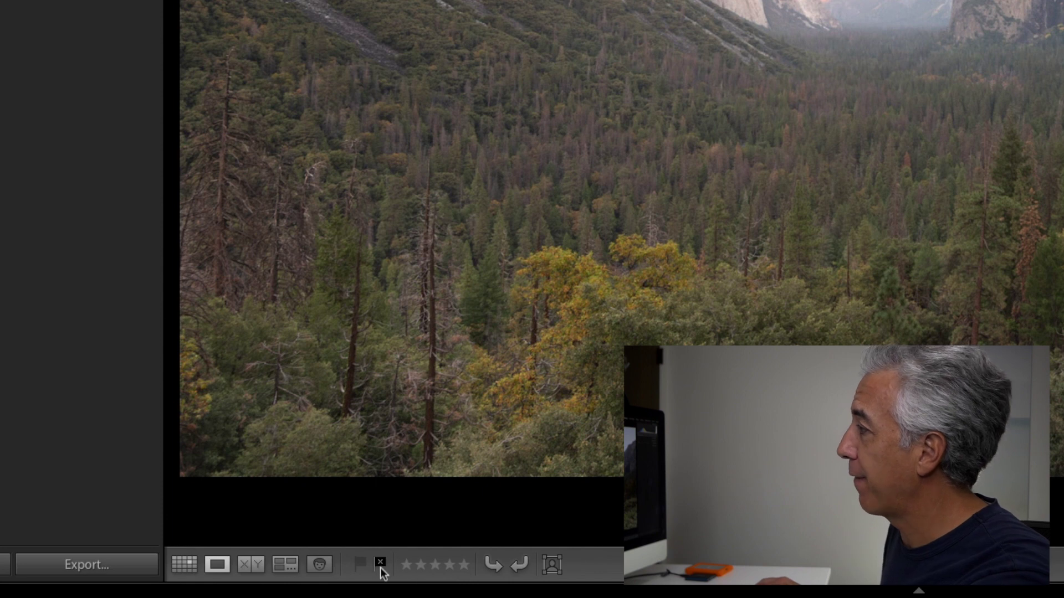
pyautogui.press('x')
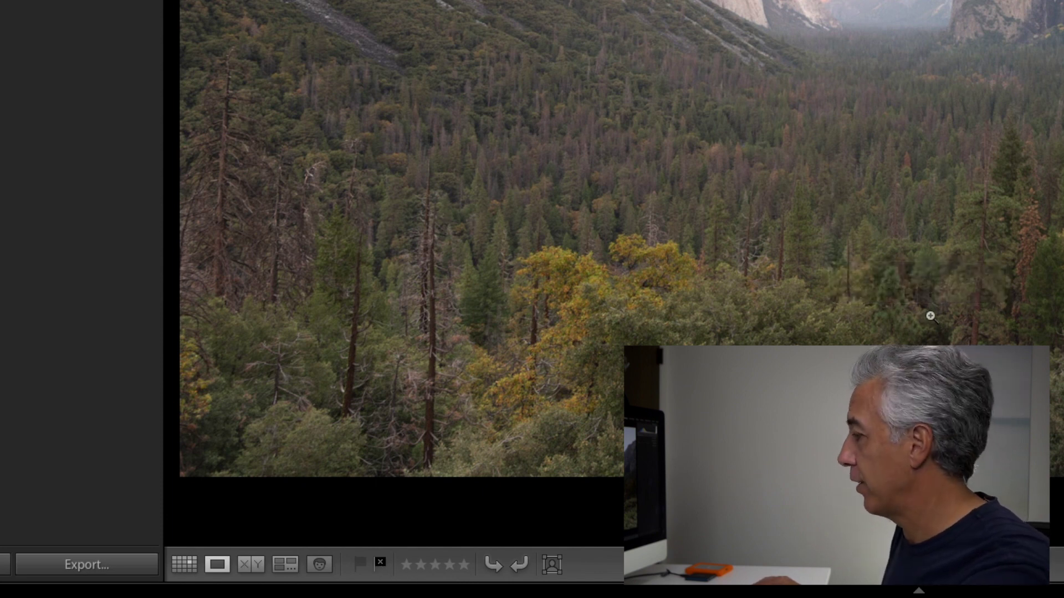
pyautogui.press('g')
pyautogui.scroll(-3, 482, 295)
pyautogui.scroll(-3, 482, 296)
pyautogui.scroll(-3, 482, 295)
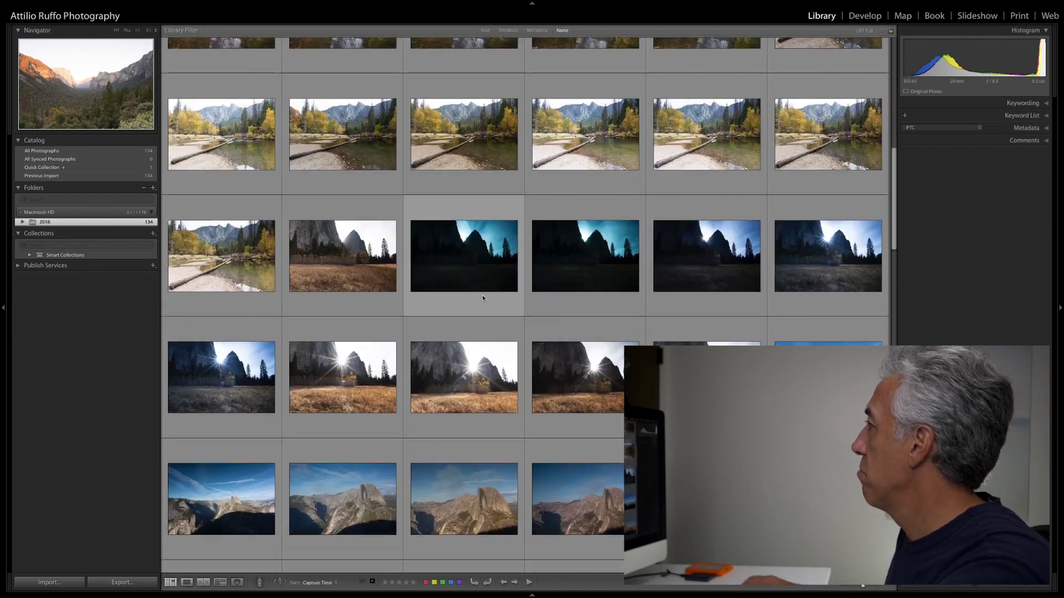
pyautogui.scroll(-2, 482, 295)
pyautogui.scroll(-2, 475, 386)
pyautogui.scroll(-2, 475, 386)
pyautogui.scroll(-2, 475, 387)
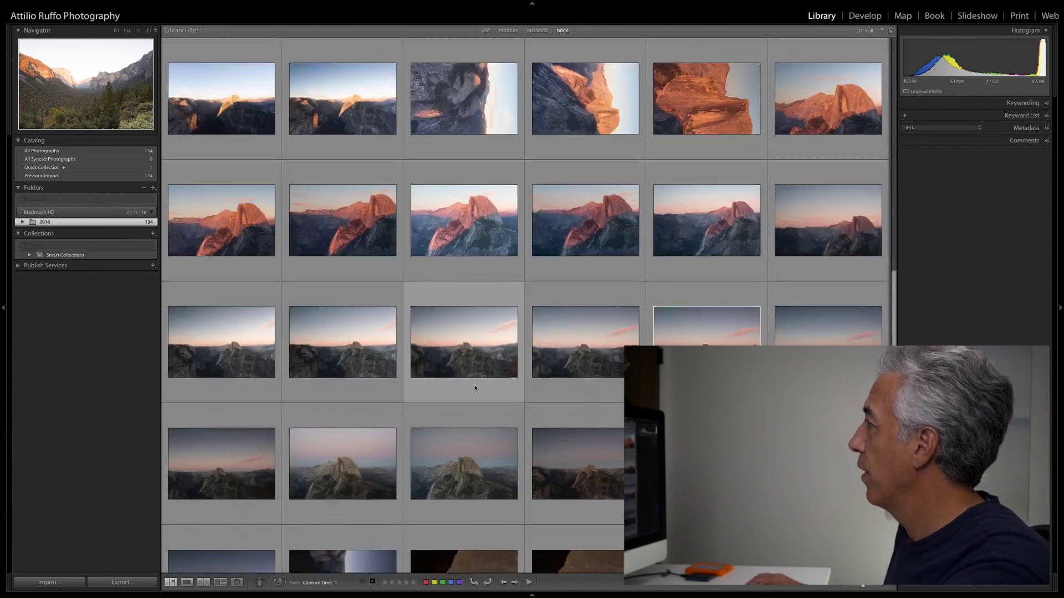
pyautogui.scroll(-2, 474, 387)
# Show thumbnail file names and mark the Half Dome dusk photo _ARP3760 as a pick.
pyautogui.press('j')
pyautogui.moveTo(707, 236)
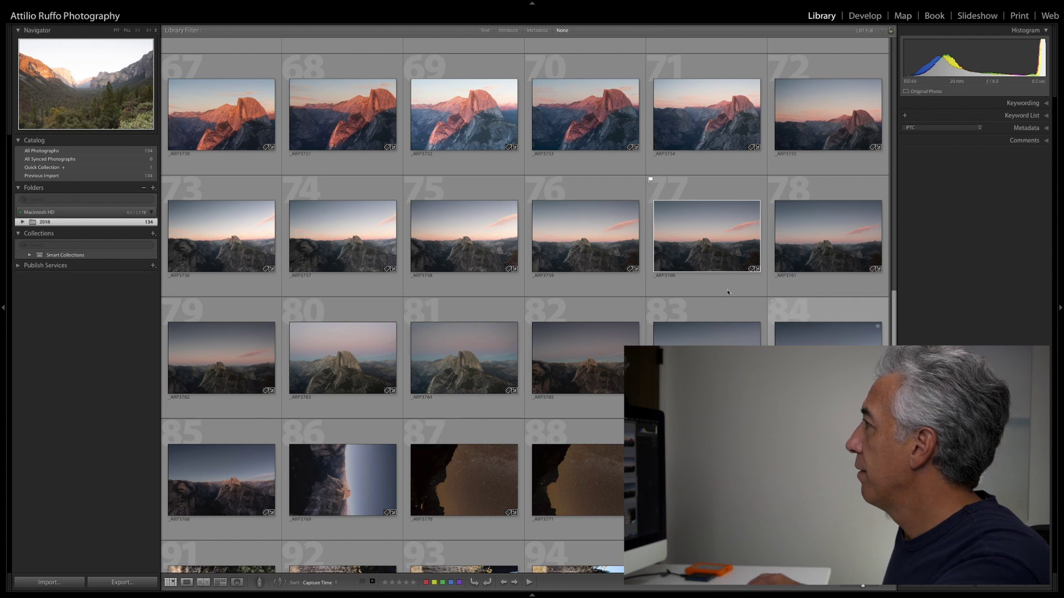
pyautogui.doubleClick(740, 244)
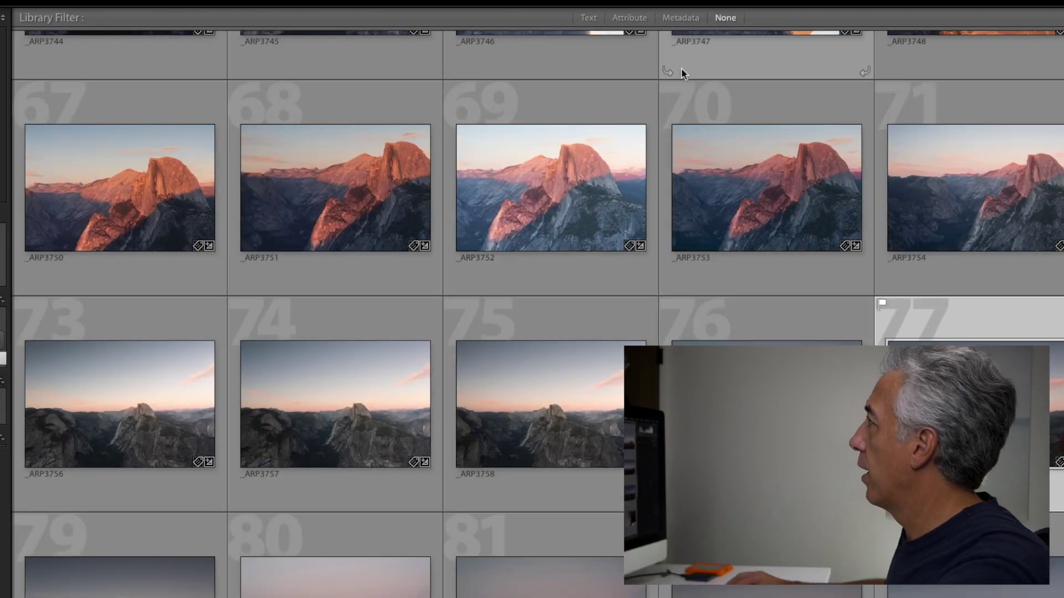
pyautogui.click(629, 18)
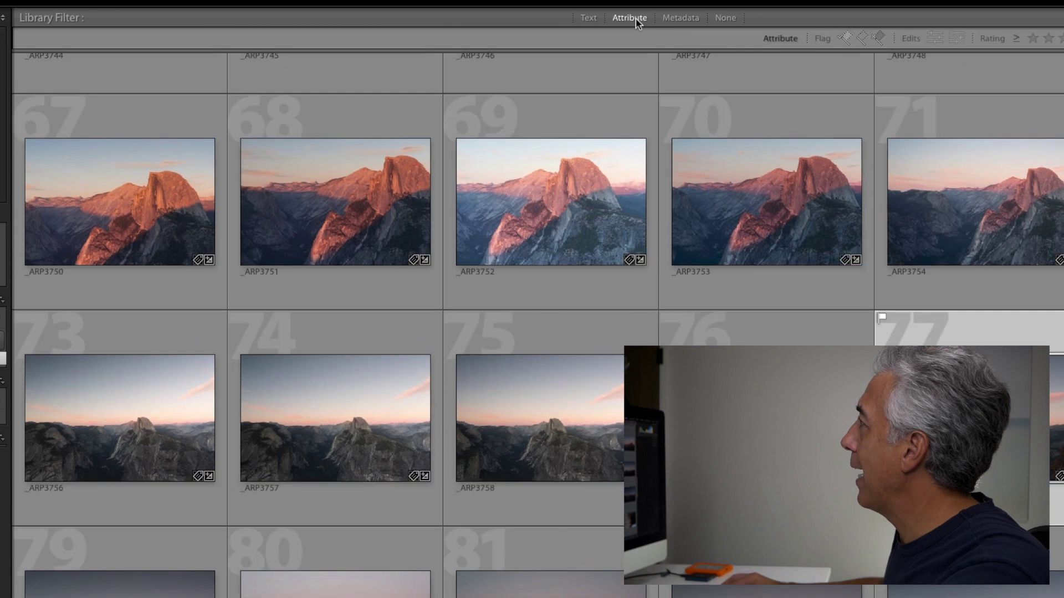
# Filter the grid to picked photos only, leaving just _ARP3760.
pyautogui.click(844, 40)
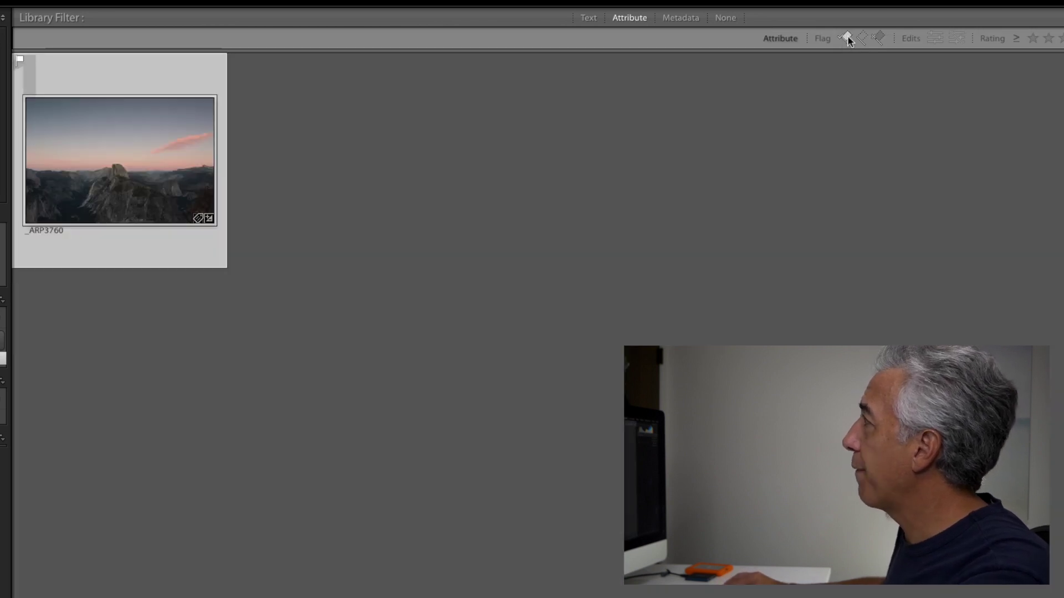